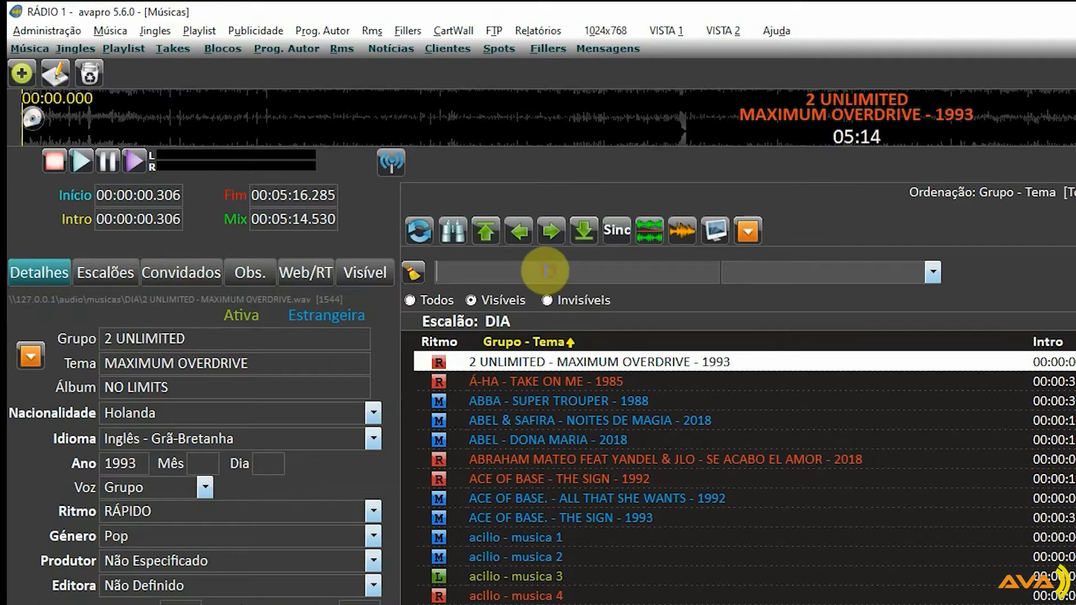
Search the music library for "acilio" and look through the details of the matching tracks
text(acilio)
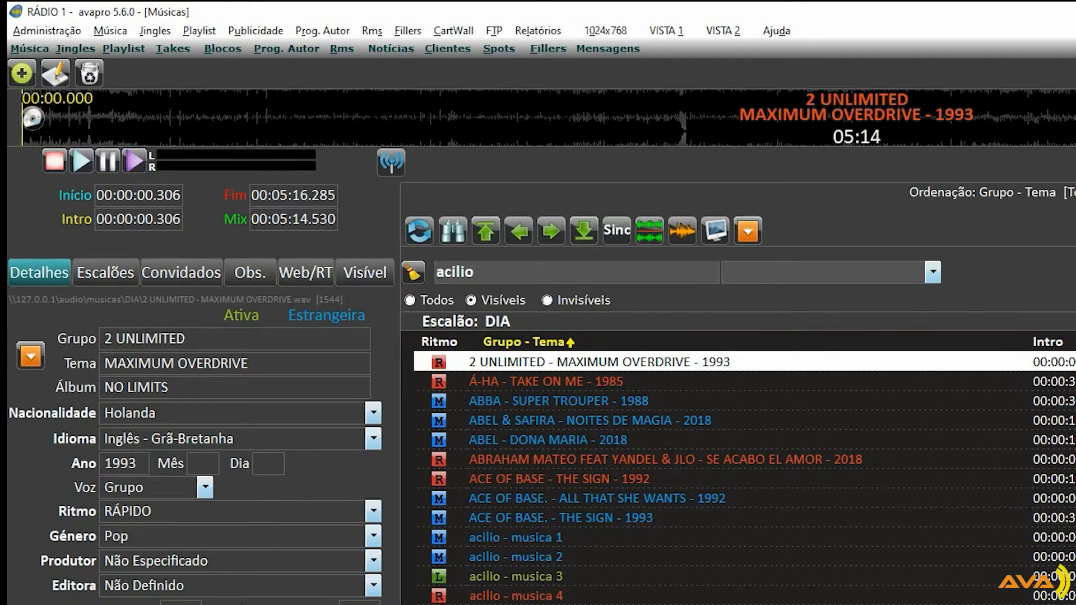
key(Return)
click(516, 384)
click(526, 400)
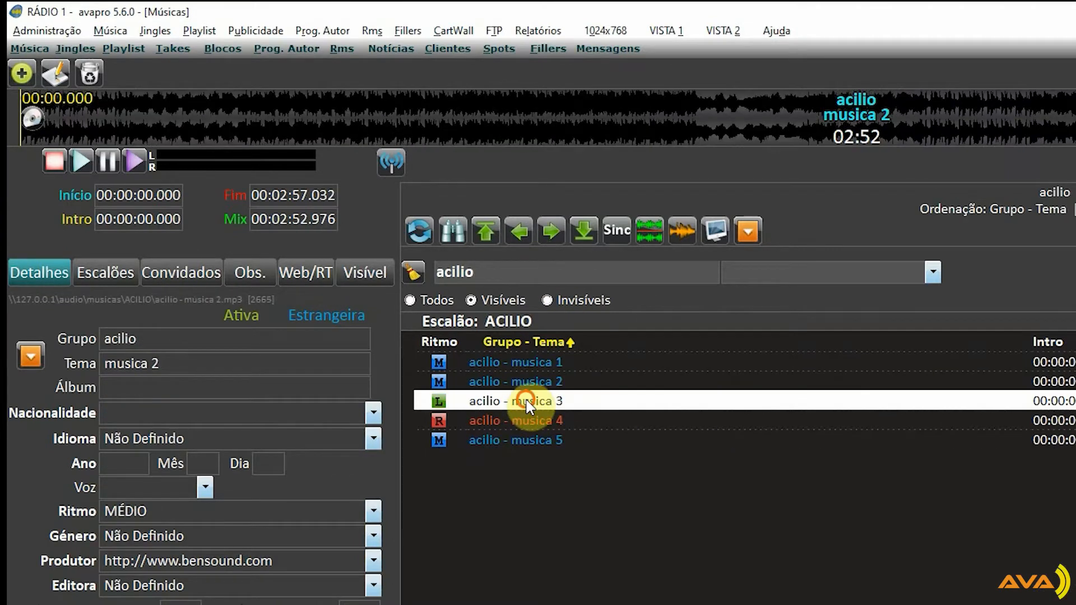
click(529, 420)
click(533, 433)
click(543, 364)
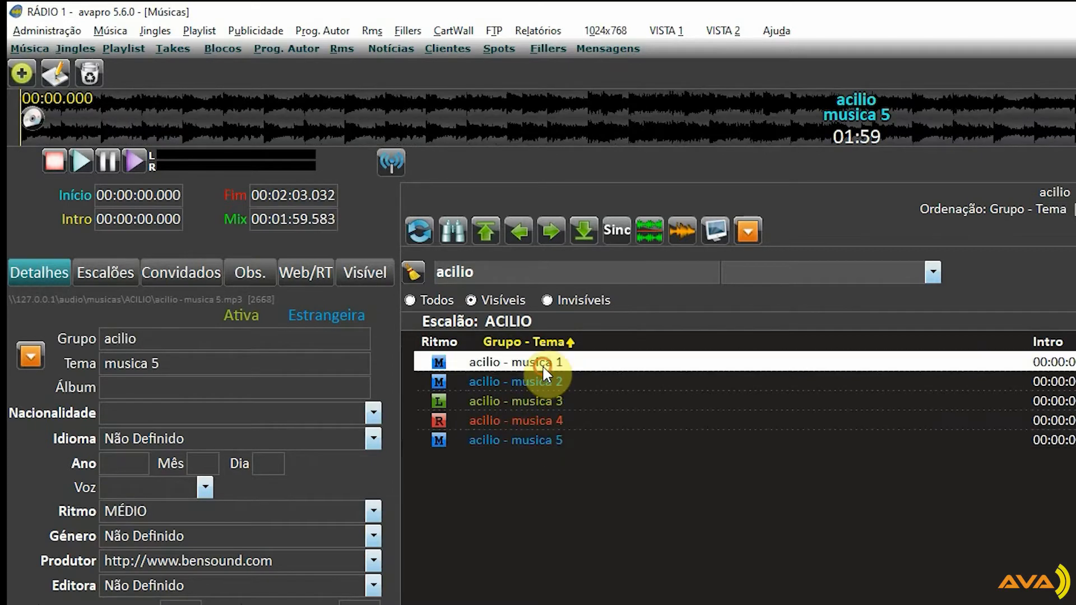
click(550, 436)
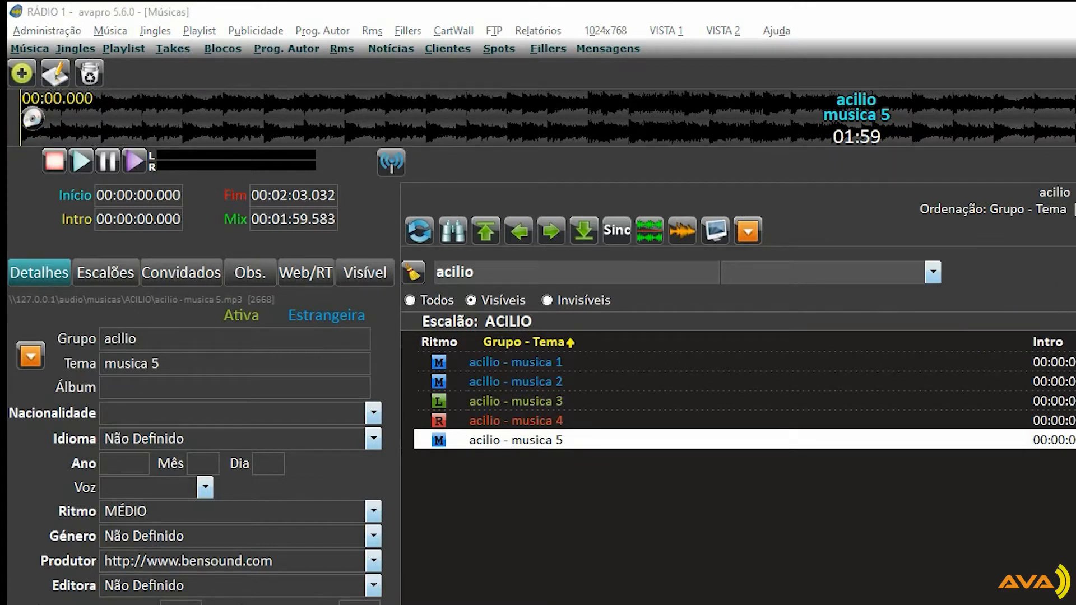
Open the jingles library and review the details of Id1 Acilio, Id2 Acilio and Id3 Acilio para o tema - musica 3
click(75, 48)
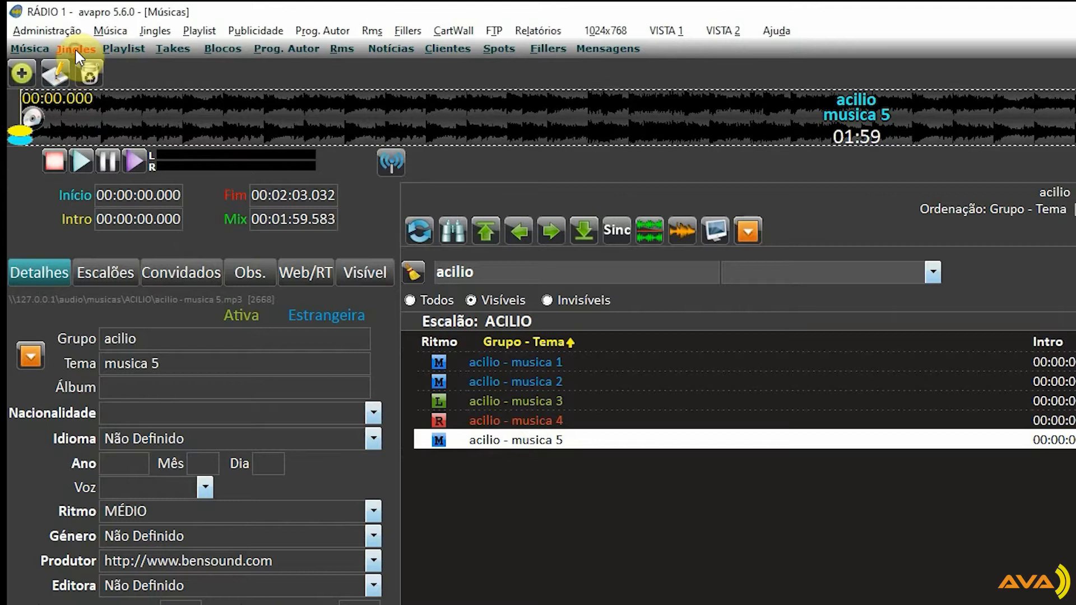
click(501, 442)
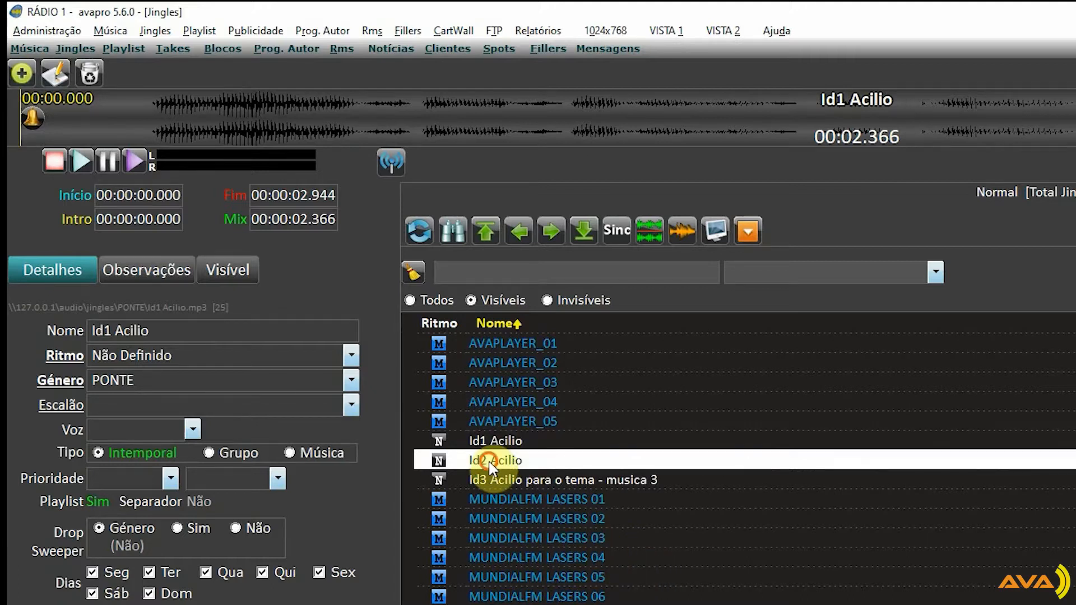
click(471, 461)
click(482, 480)
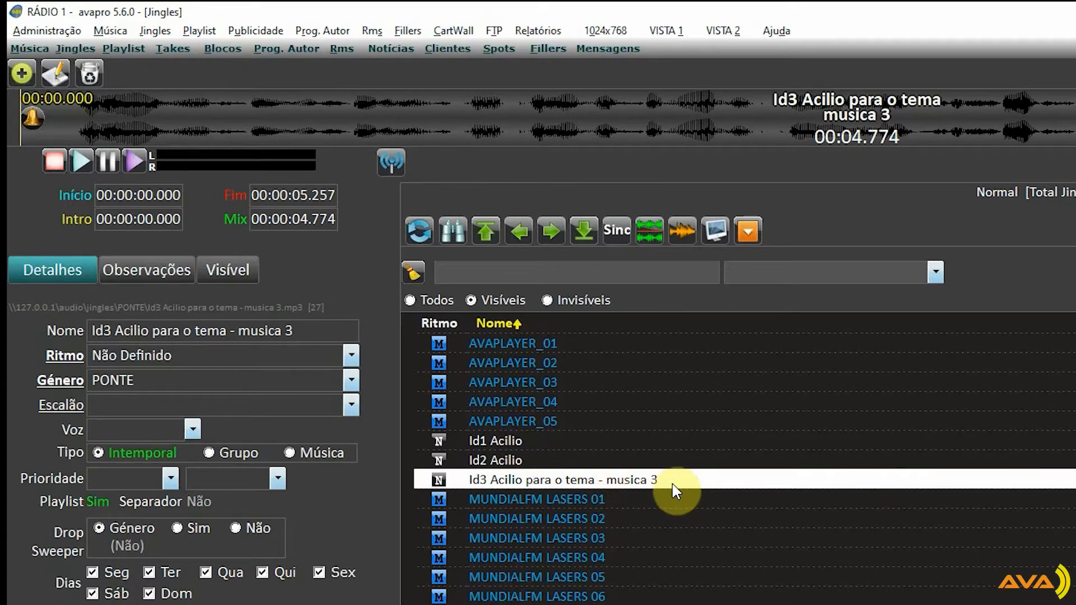
key(Up)
key(Up)
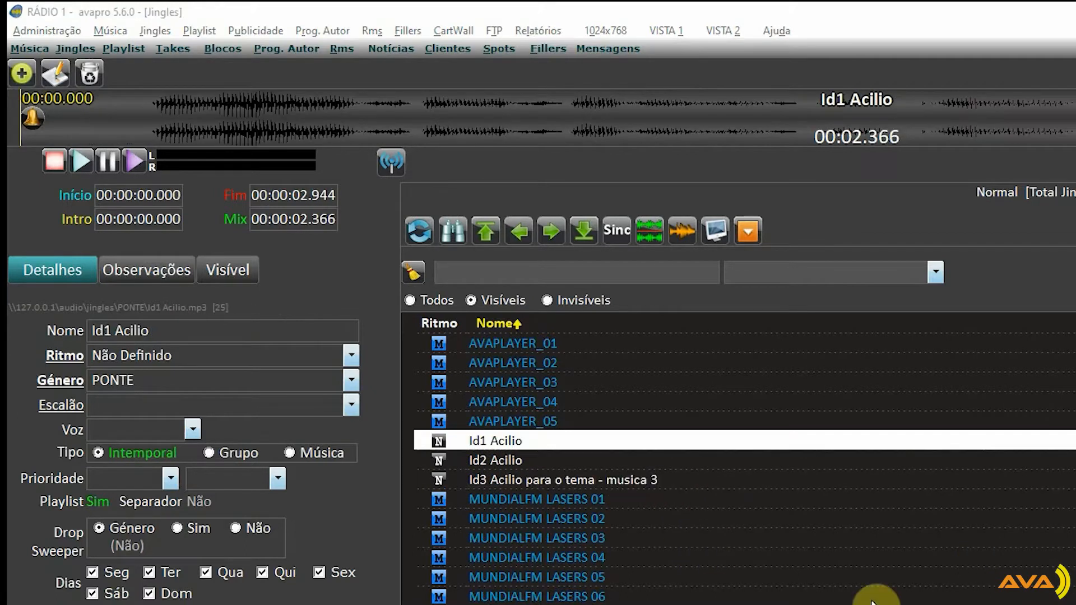
click(476, 461)
click(449, 443)
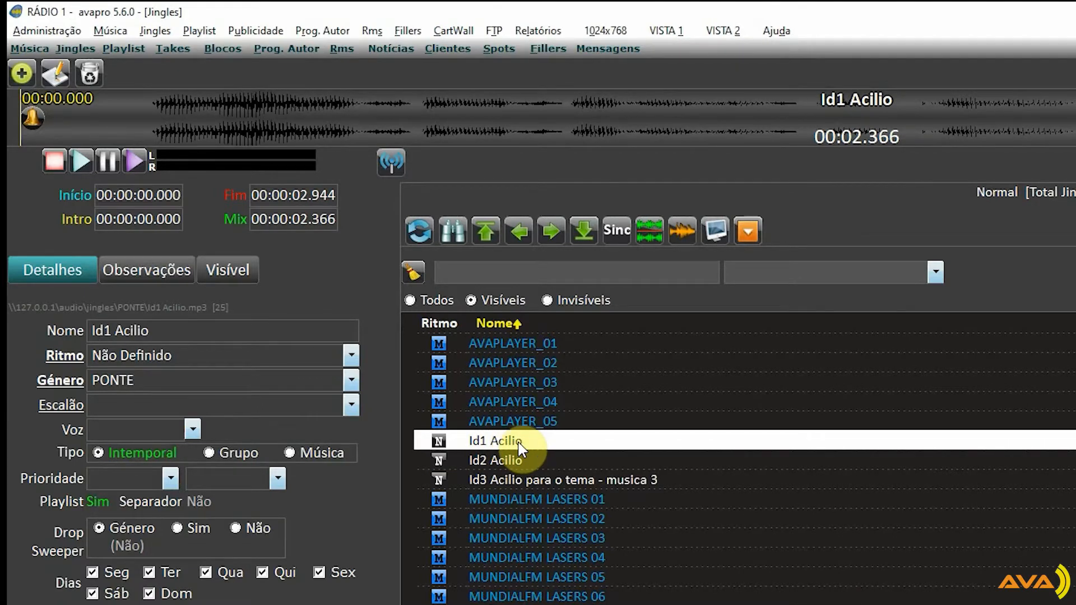
Edit the jingle Id1 Acilio, setting its type to Grupo and assigning it to the group acilio
click(64, 75)
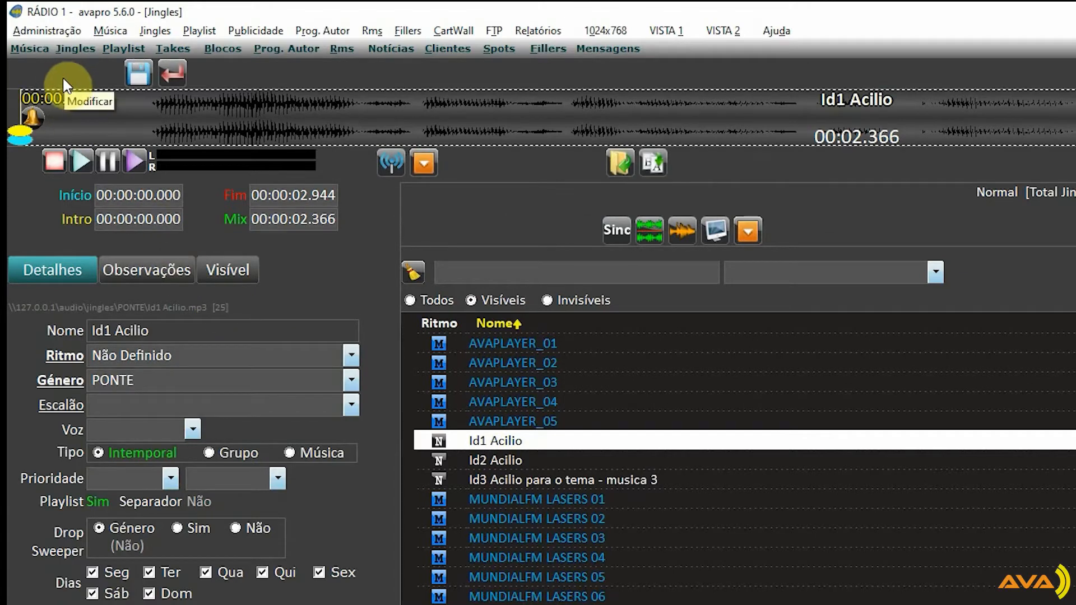
click(230, 461)
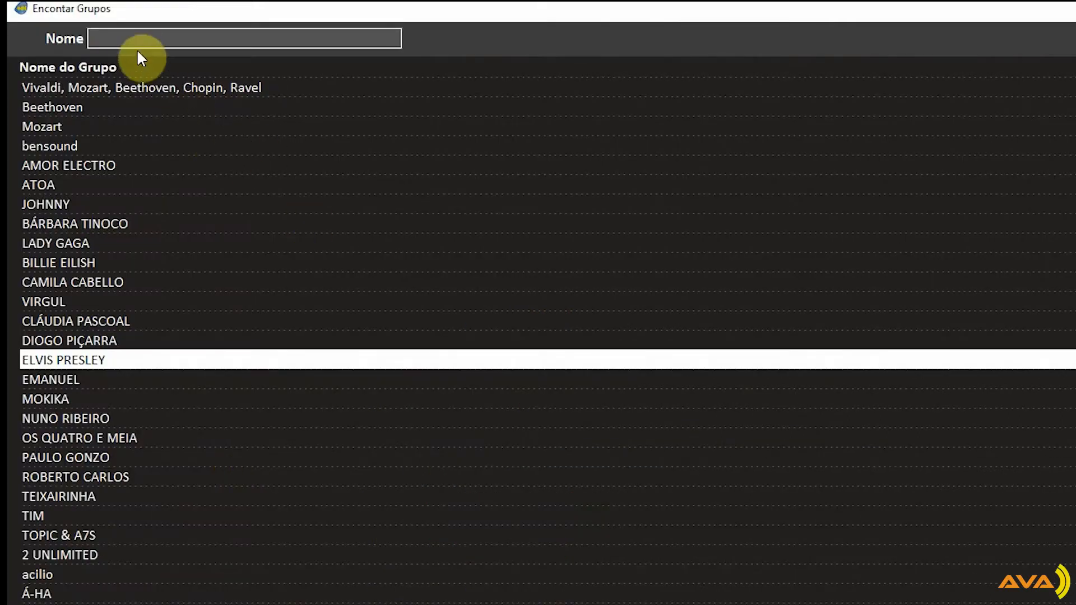
click(125, 37)
text(ACILIO)
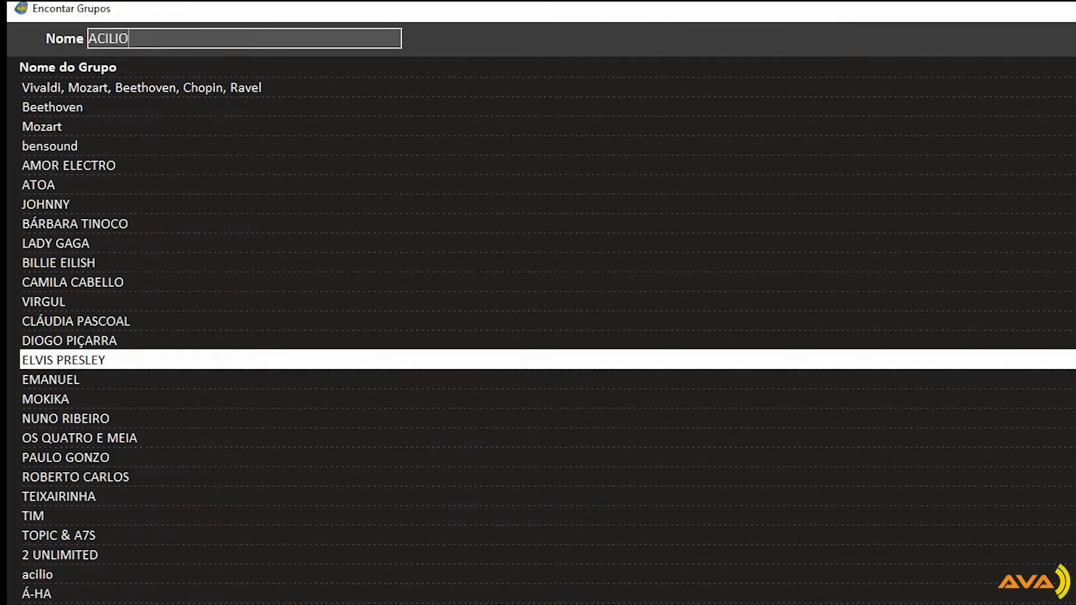
key(Return)
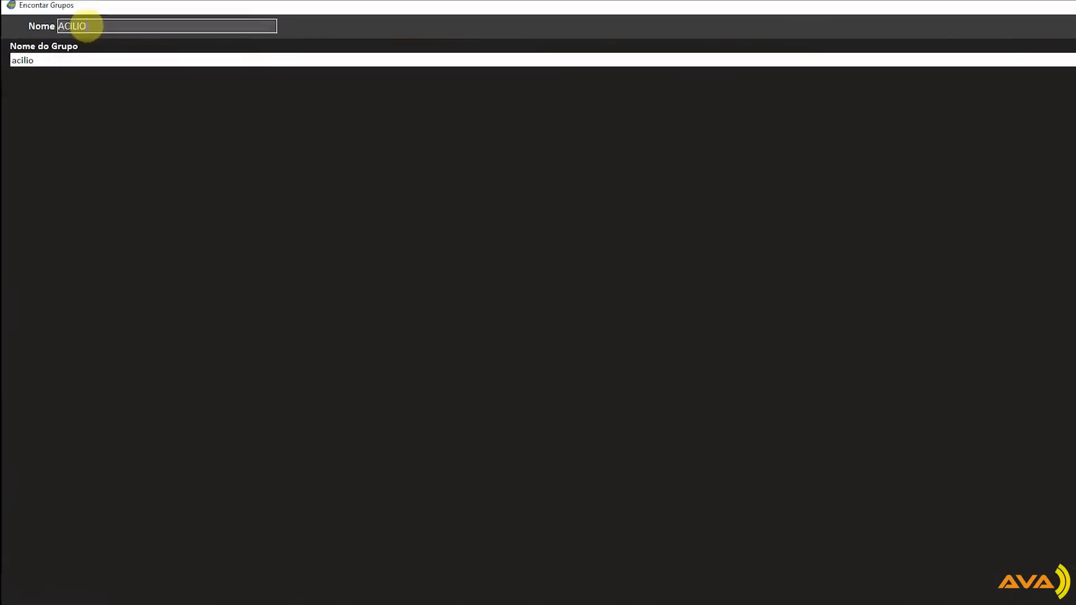
click(947, 601)
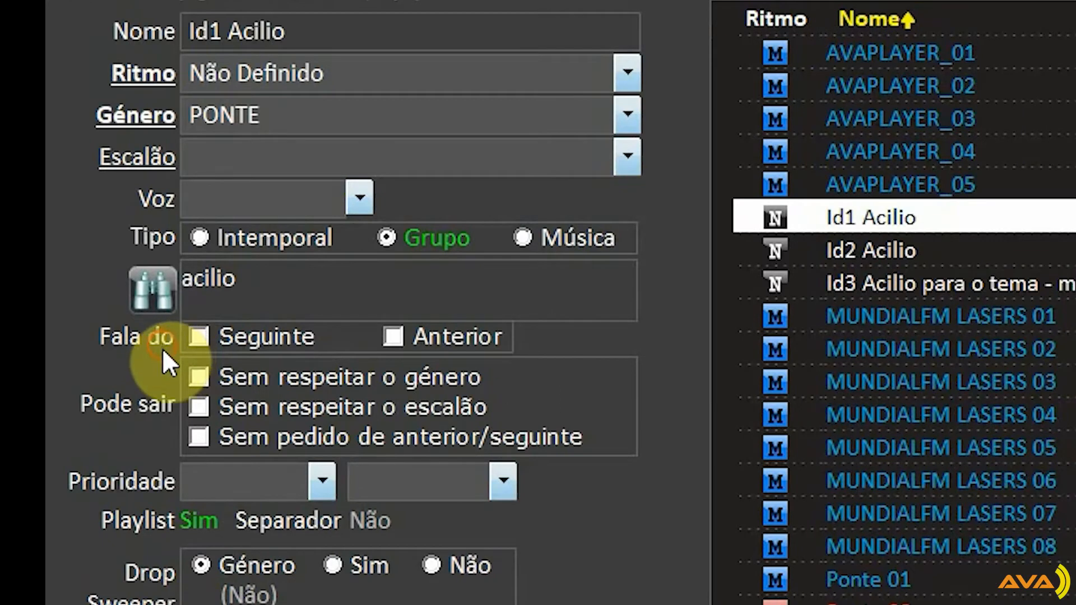
Try the Seguinte and Anterior announcement options on Id1 Acilio, keep only Seguinte enabled, and save the jingle
click(233, 338)
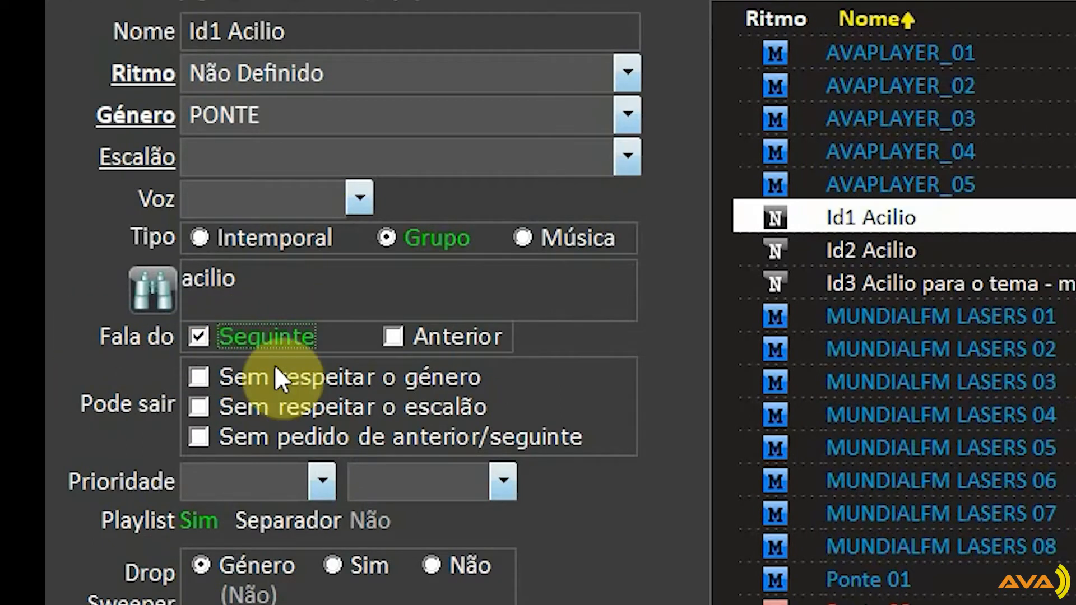
click(281, 338)
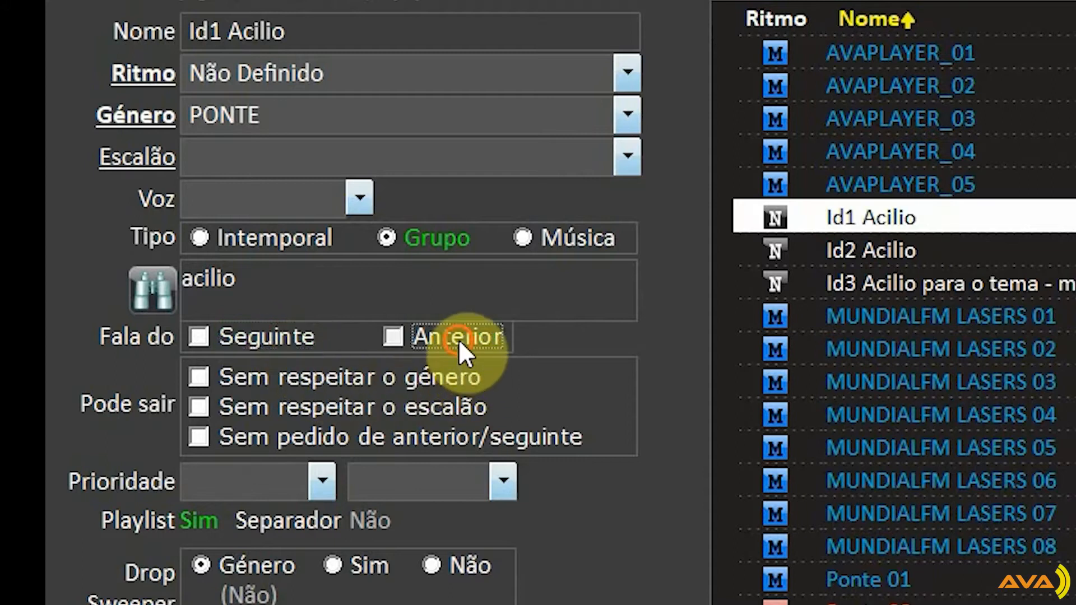
click(392, 335)
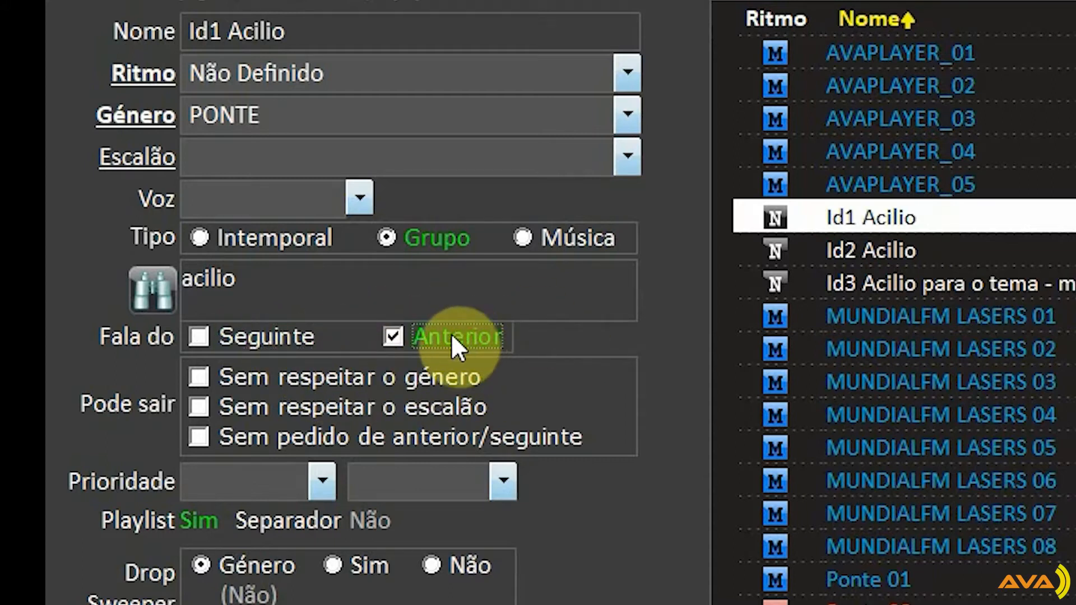
click(240, 338)
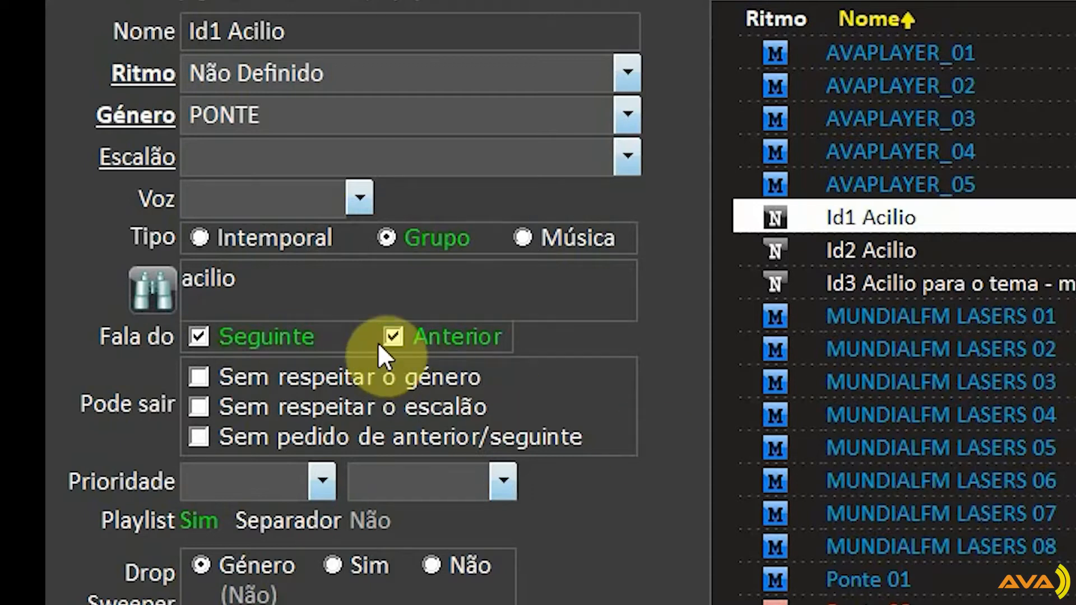
click(392, 338)
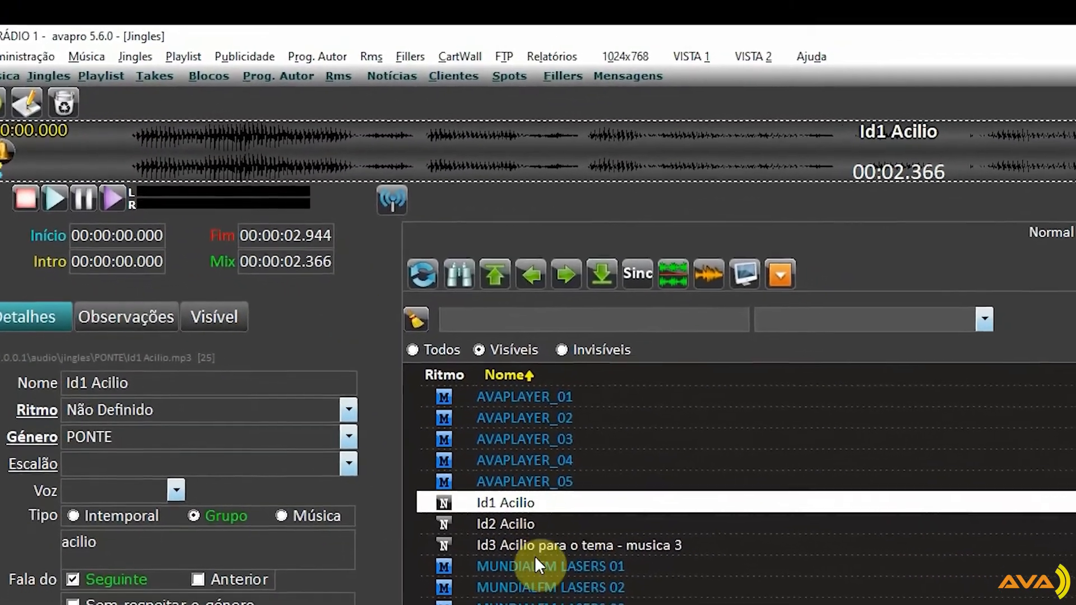
Set the jingle Id2 Acilio to type Grupo with group acilio and the Seguinte option enabled, and save it
click(608, 526)
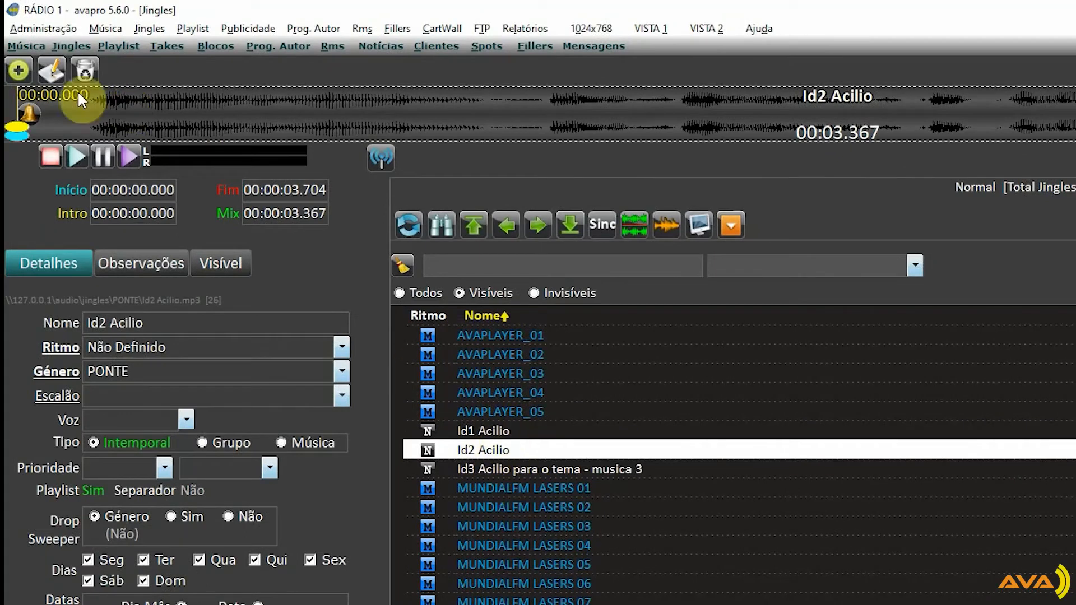
click(53, 72)
click(236, 441)
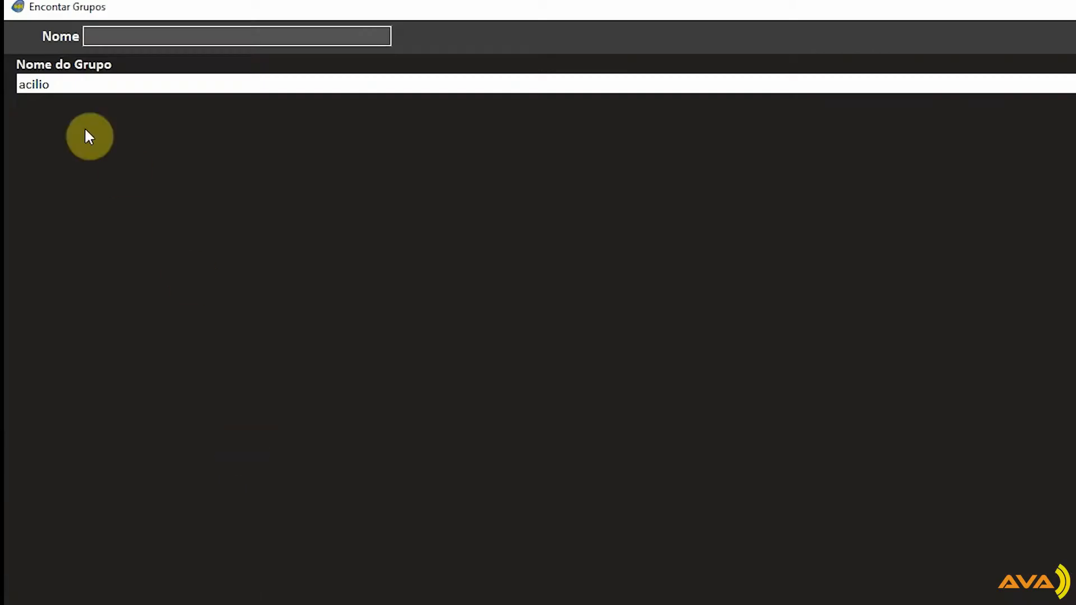
double_click(57, 93)
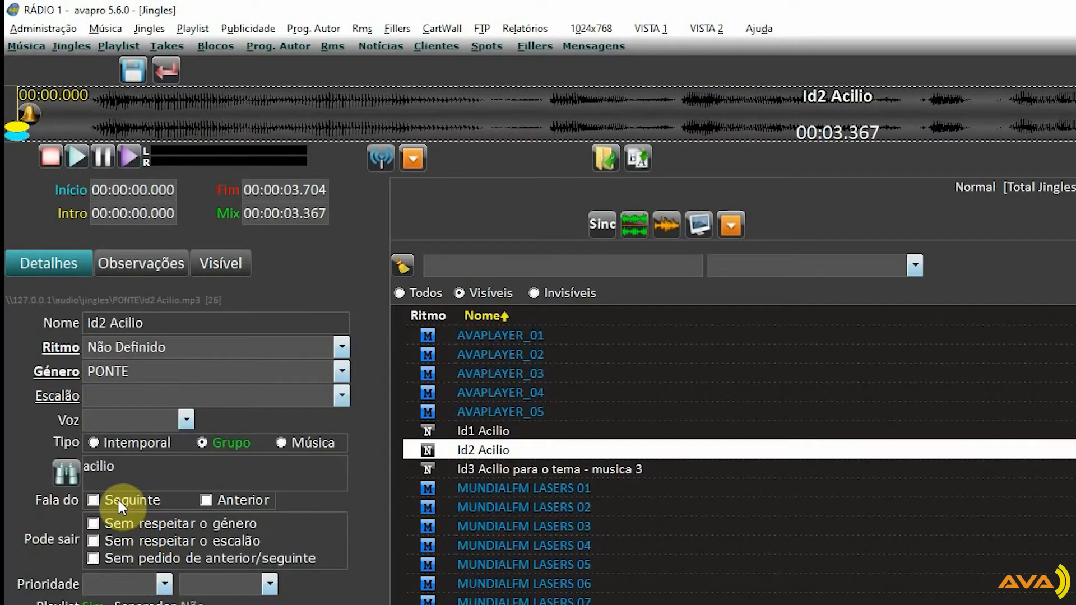
click(120, 497)
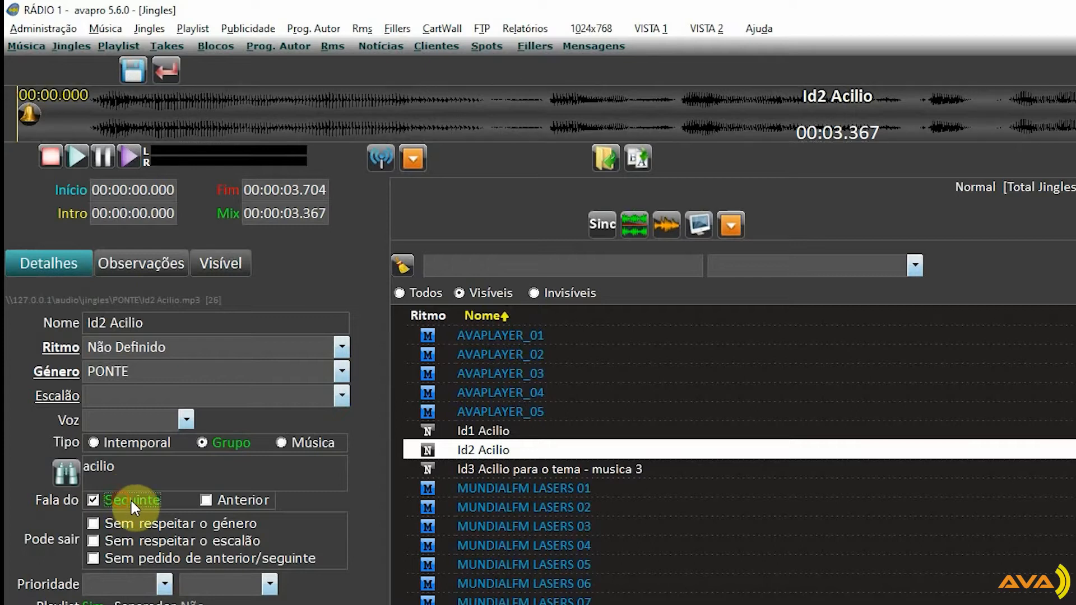
click(131, 73)
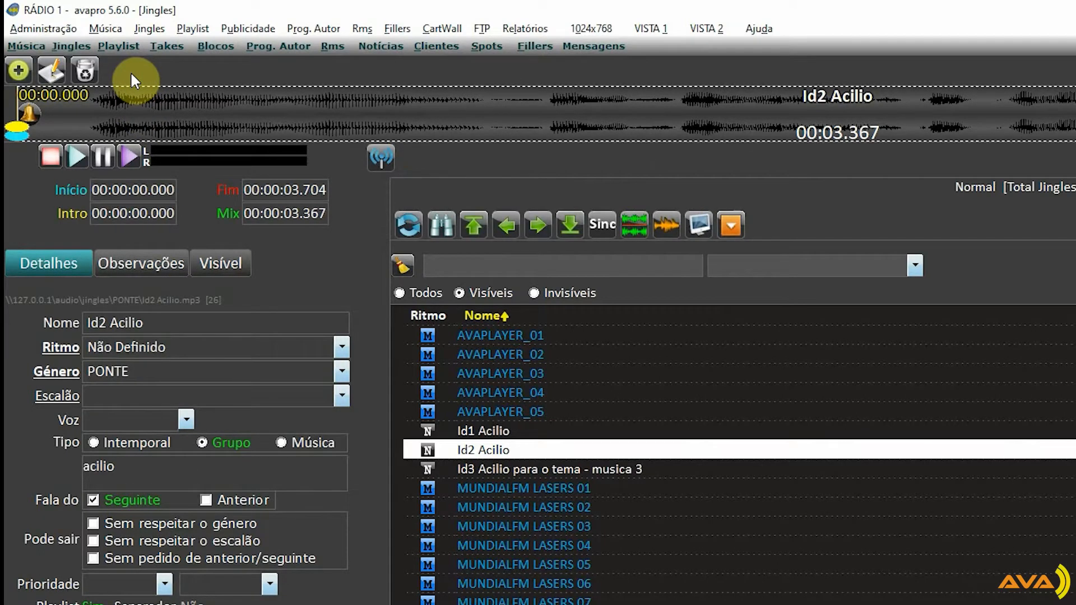
Edit the jingle Id3 Acilio para o tema - musica 3, setting its type to Música and searching the songs for "acilio"
key(Down)
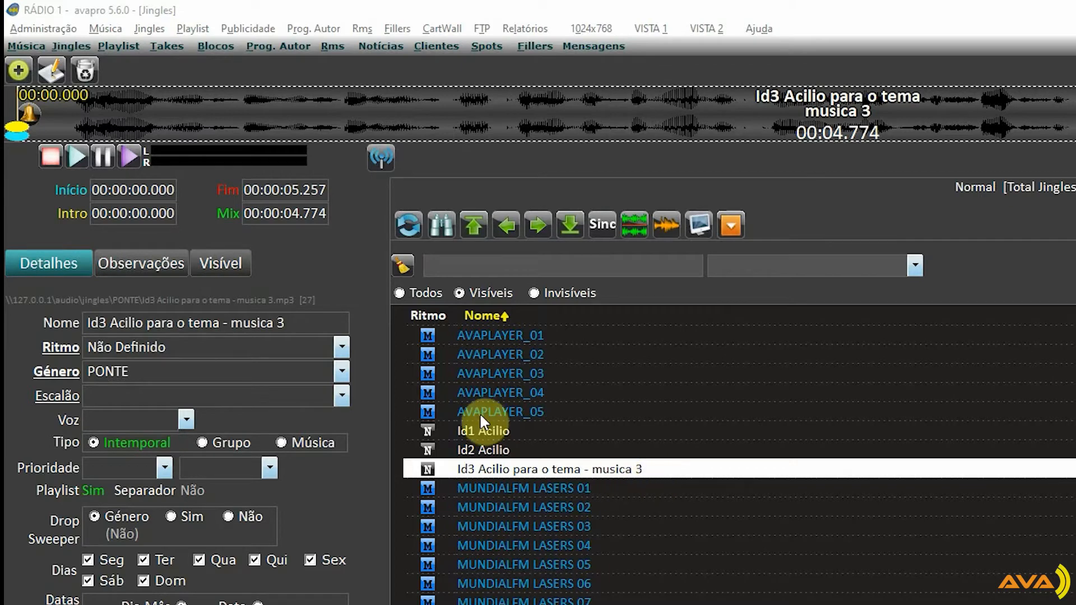
click(52, 72)
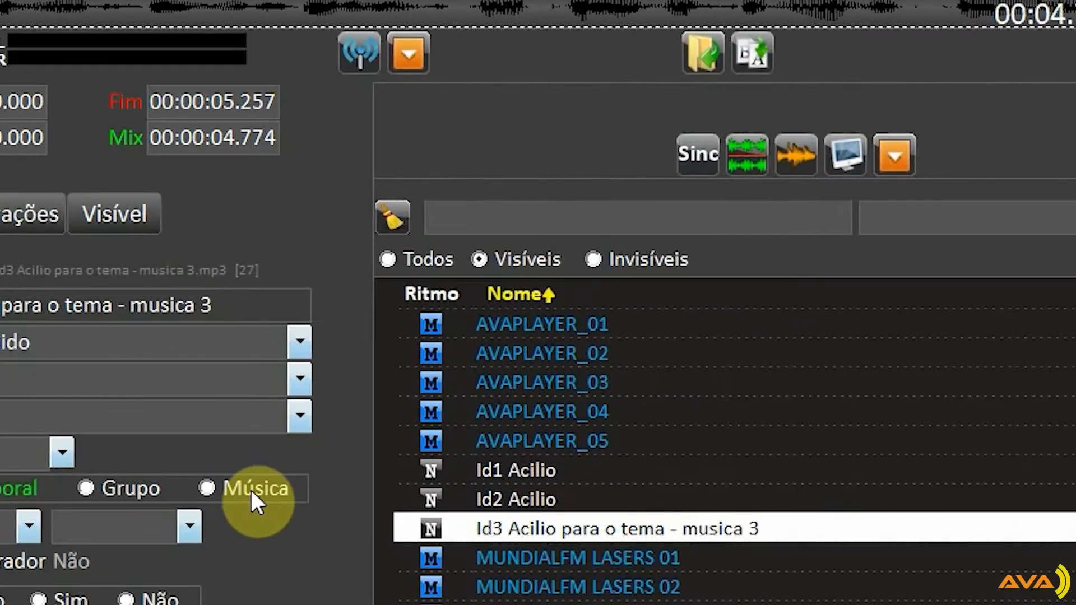
click(249, 489)
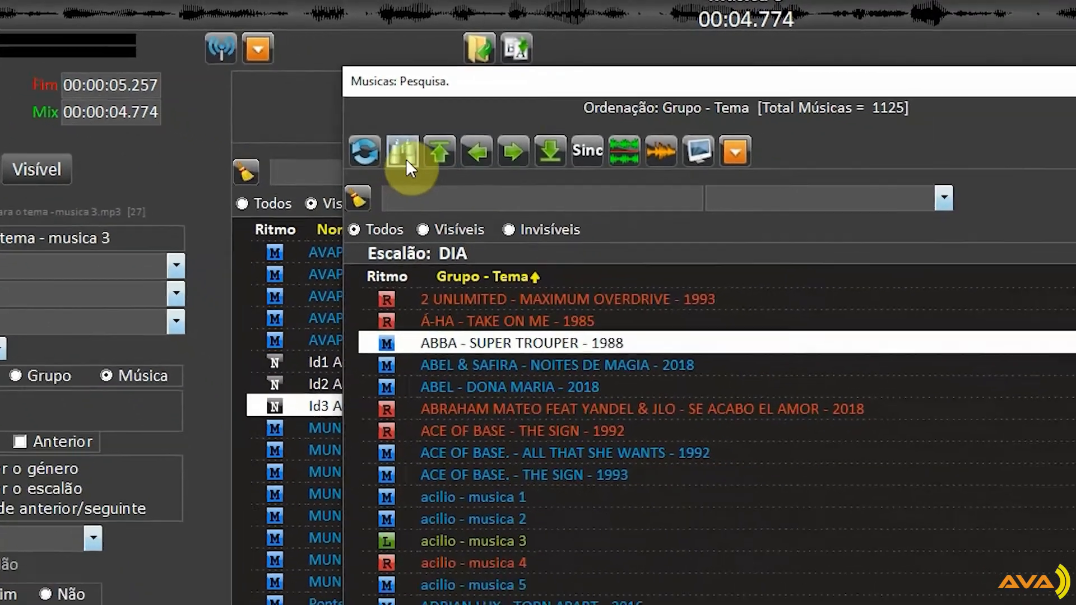
click(406, 160)
text(a)
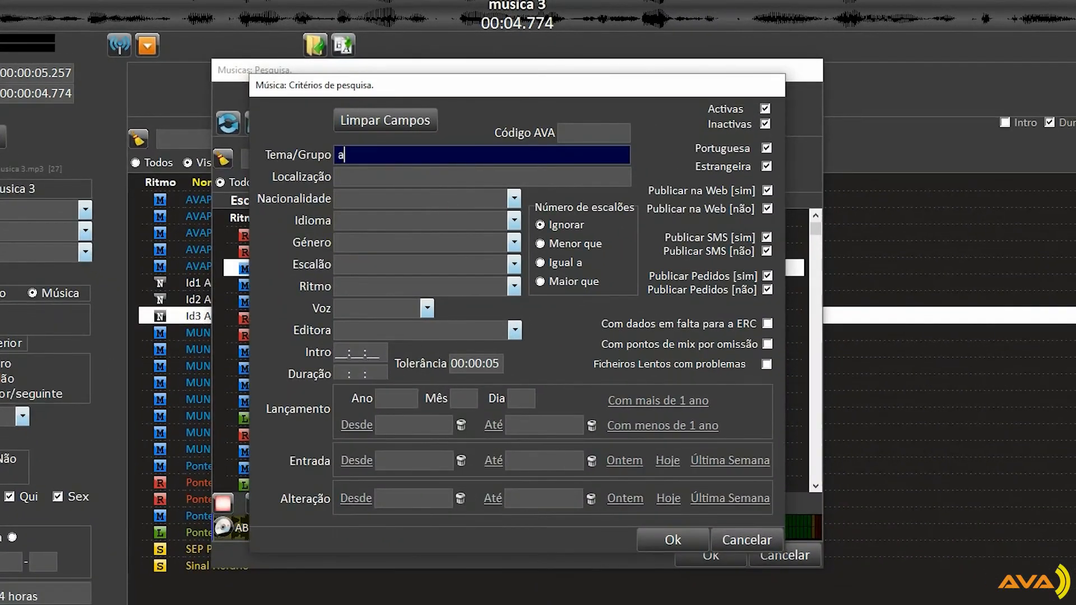
text(cilio)
key(Return)
Assign the song acilio - musica 3 to the jingle, enable the Seguinte option, and save it
click(318, 268)
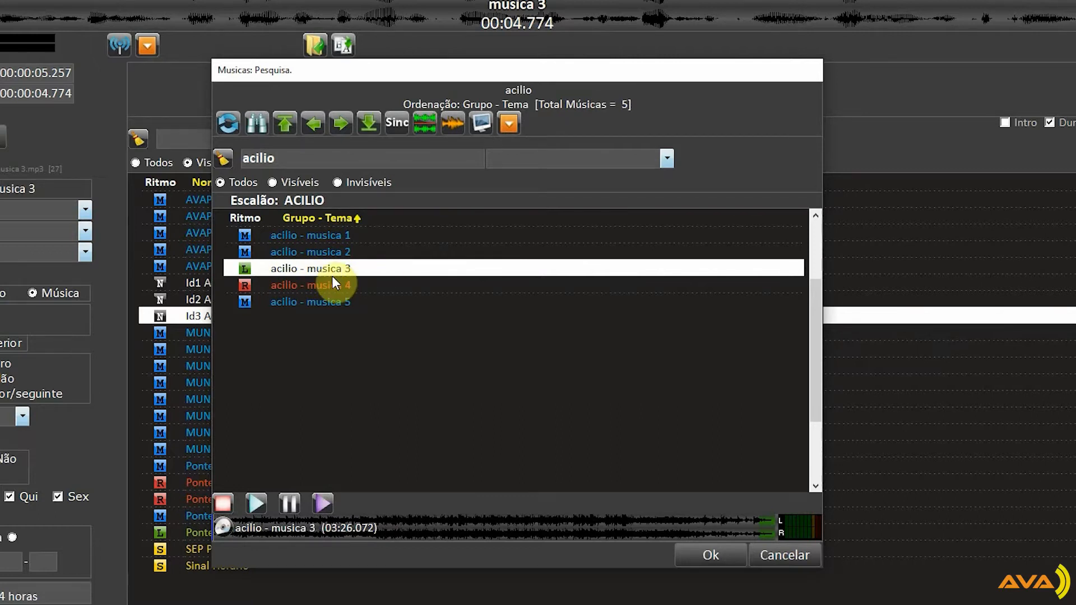
click(718, 552)
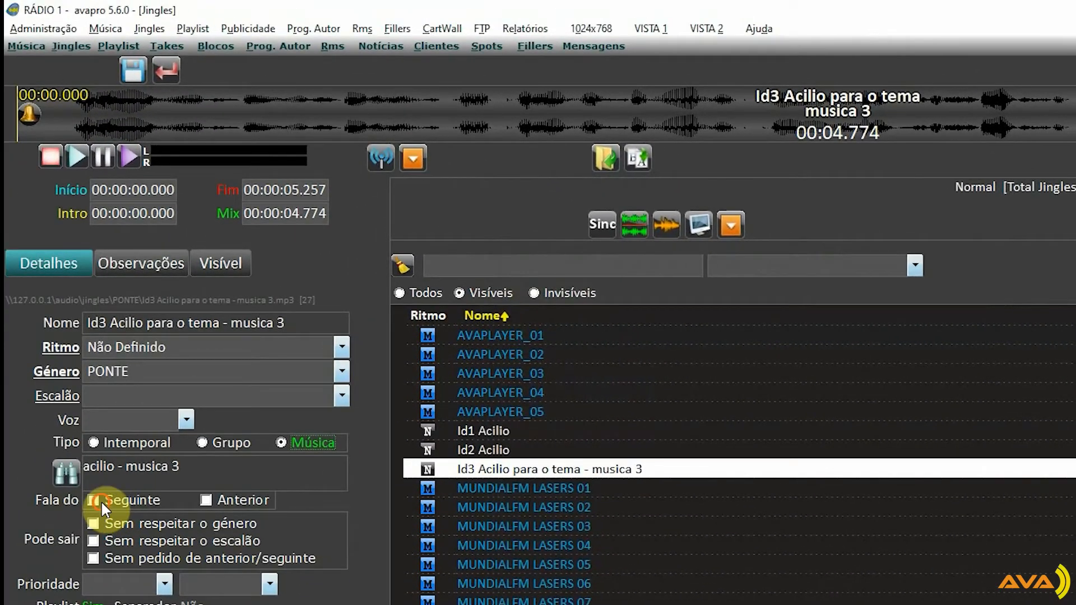
click(100, 500)
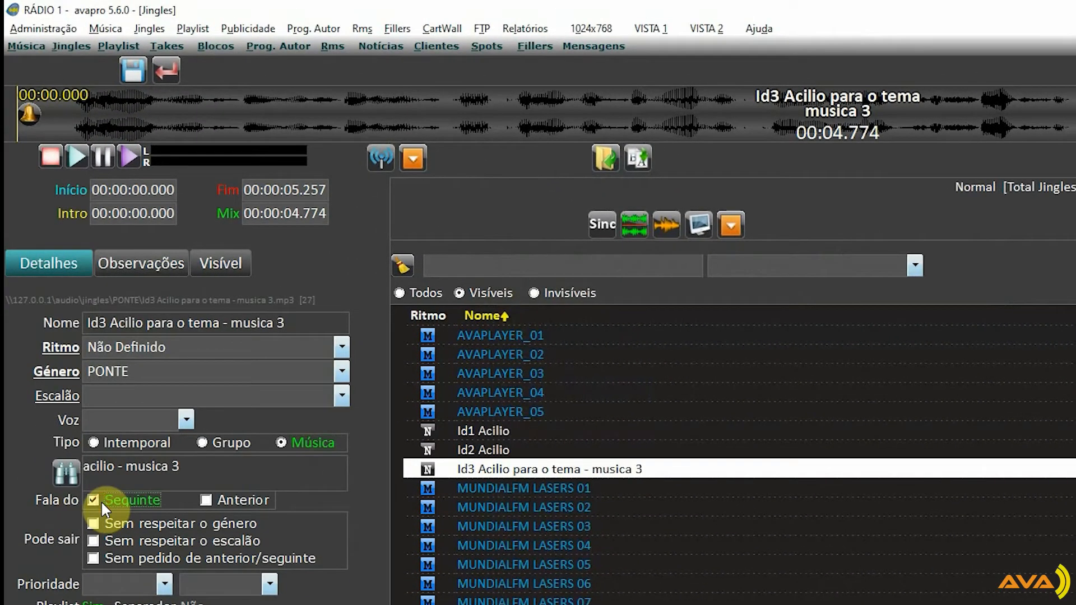
click(132, 69)
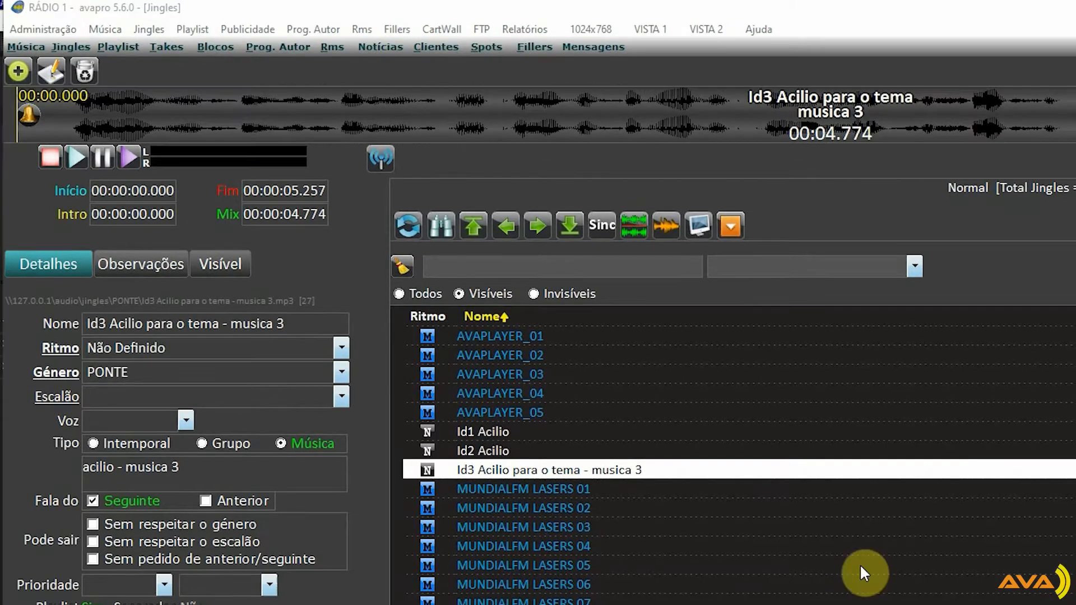
Open the weekly map of playlist schemes and examine the schemes assigned to Friday's hours, including 09H
click(191, 28)
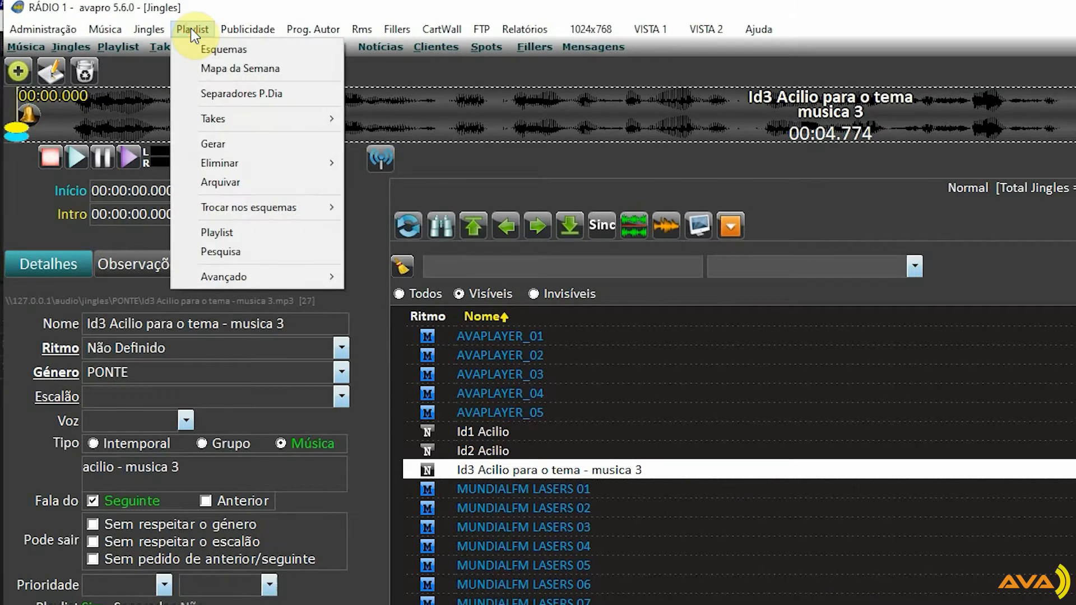
click(272, 83)
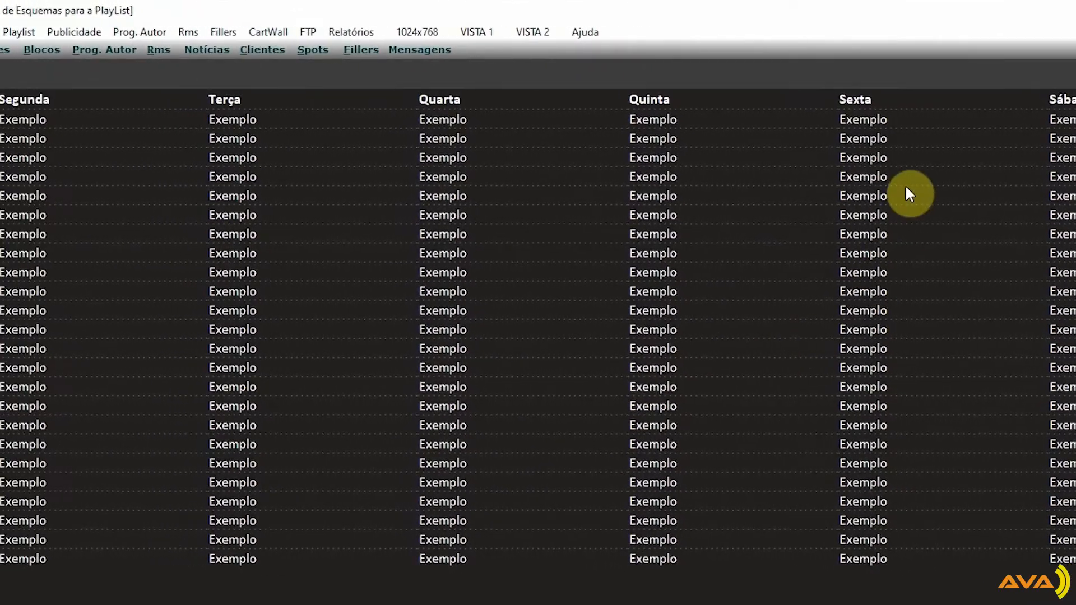
click(815, 175)
click(832, 290)
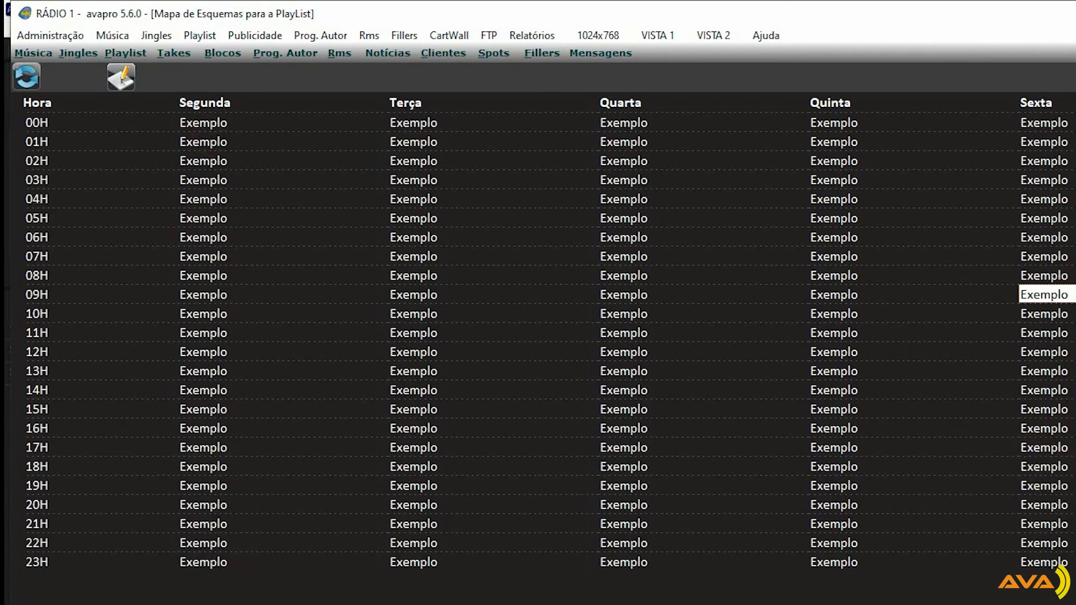
Edit the playlist scheme Exemplo, setting the type of the row 1 jingle to Fala do Seguinte
click(206, 35)
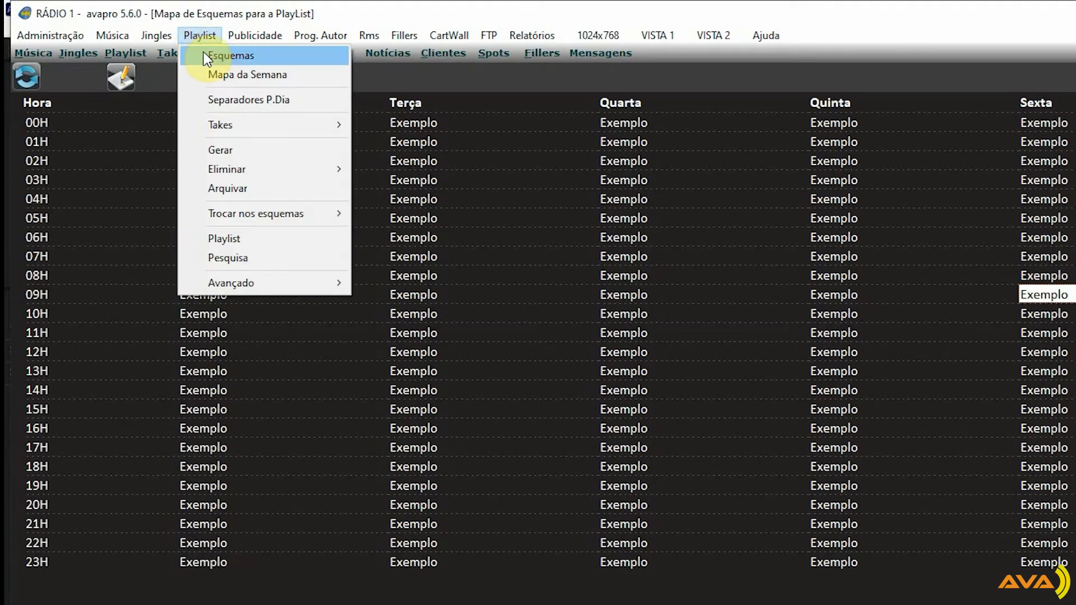
click(220, 59)
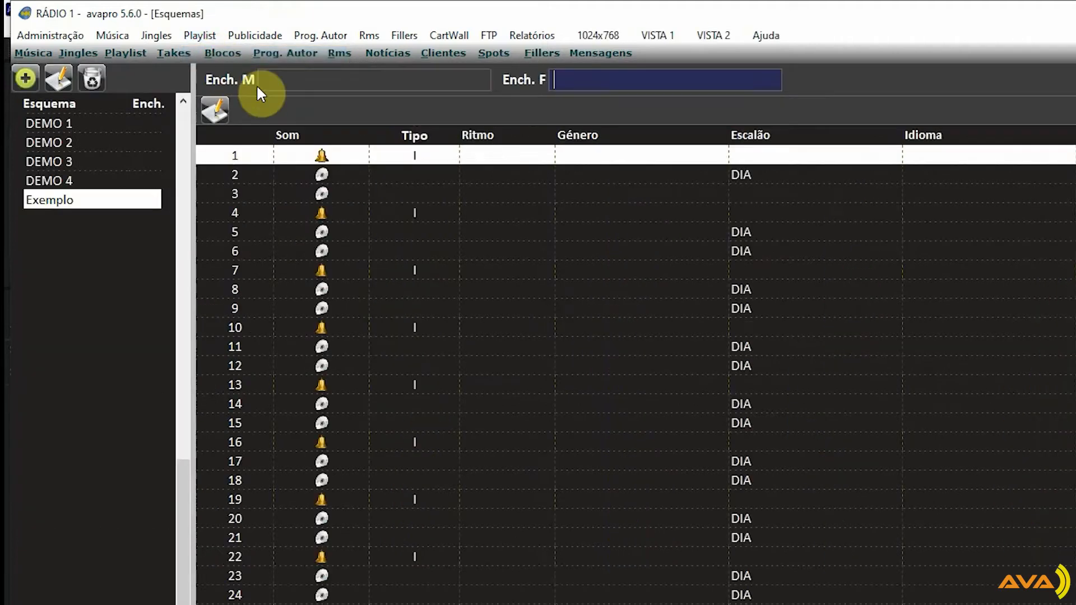
click(62, 181)
click(56, 198)
click(217, 114)
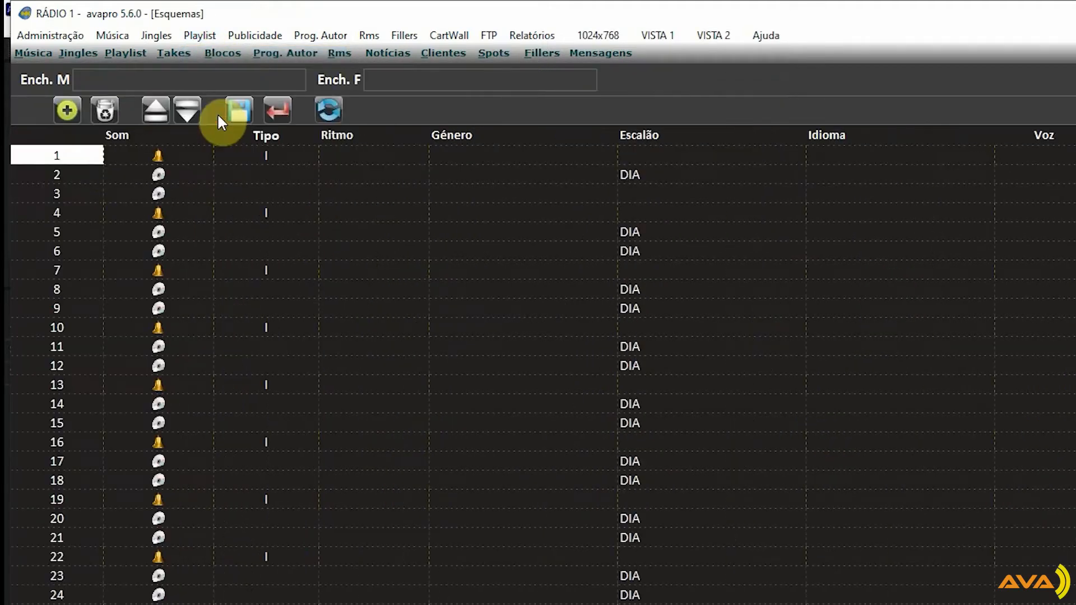
click(157, 157)
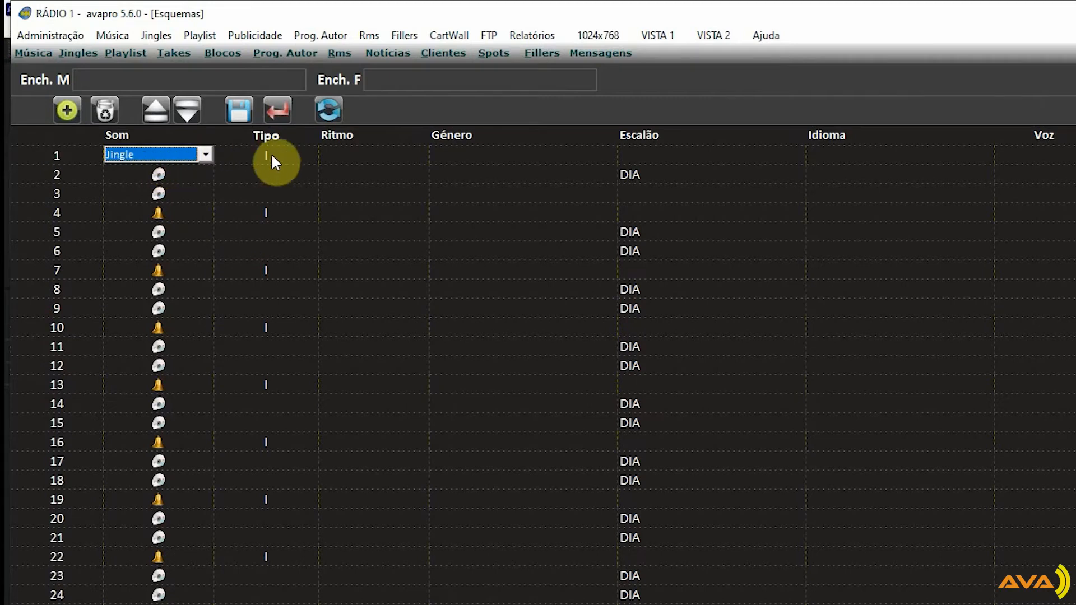
click(271, 159)
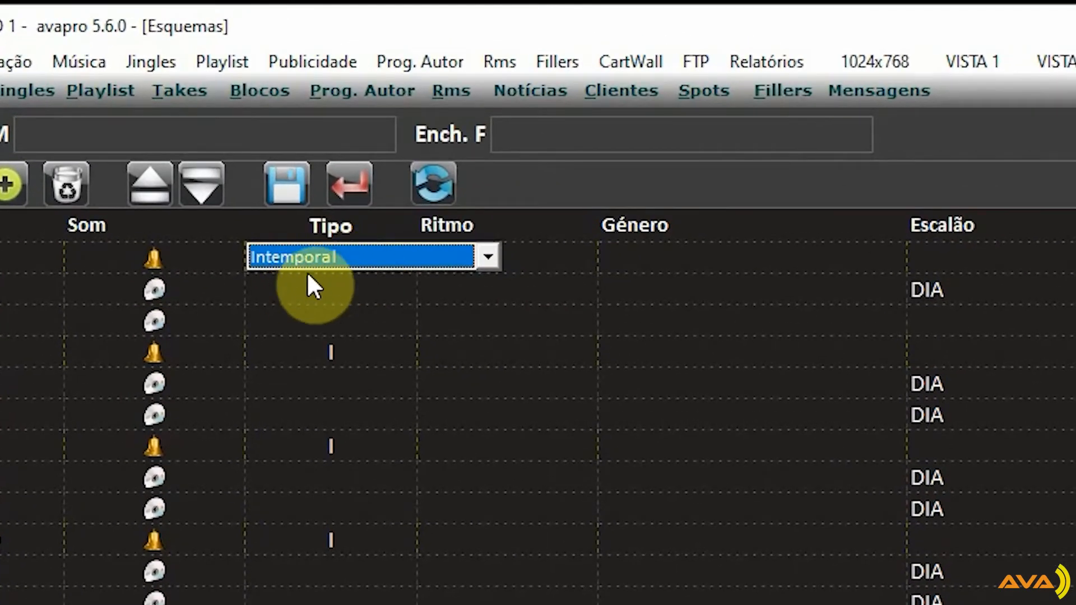
click(354, 260)
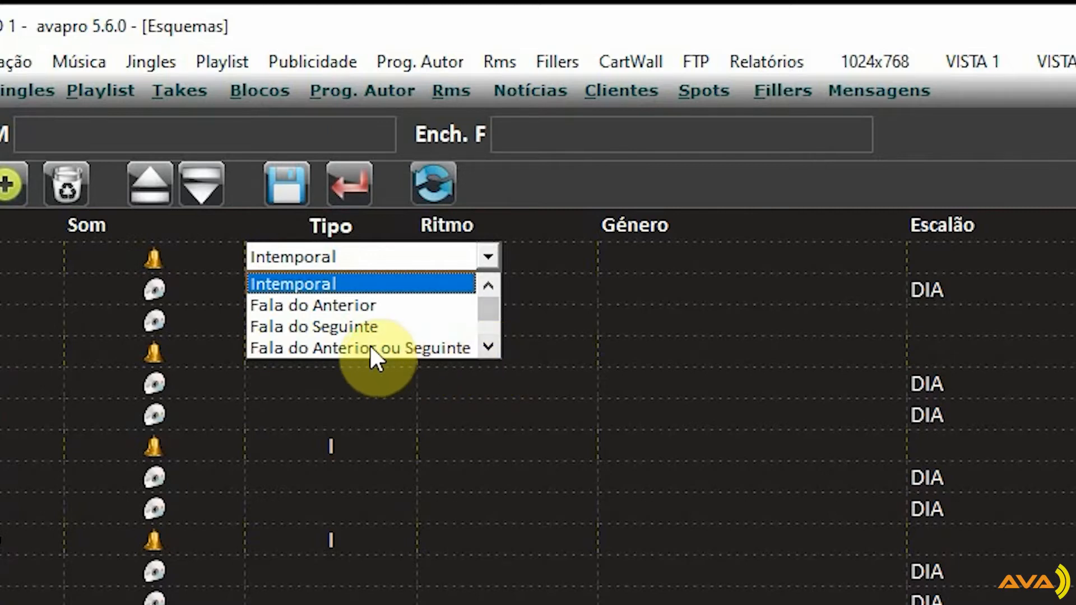
click(320, 327)
click(311, 288)
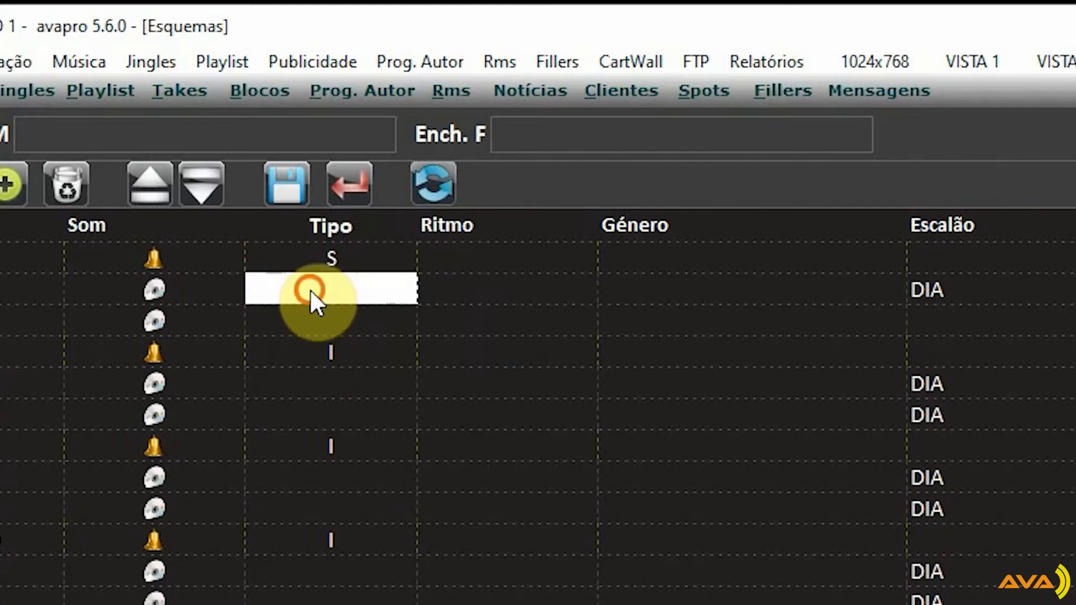
Set the genre of the row 1 jingle to PONTE and save the Exemplo scheme
click(675, 253)
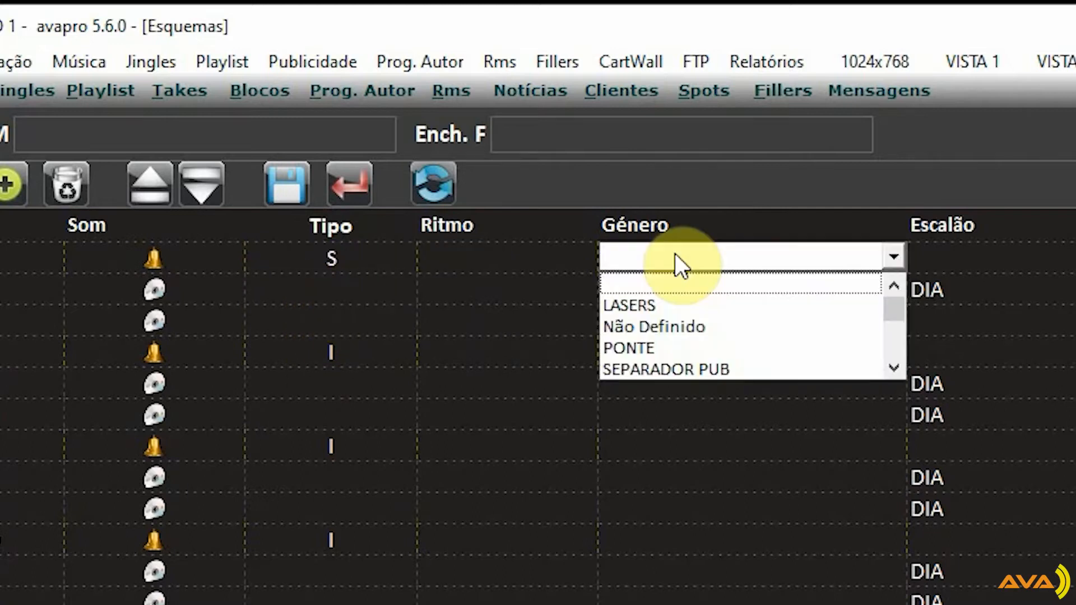
click(643, 347)
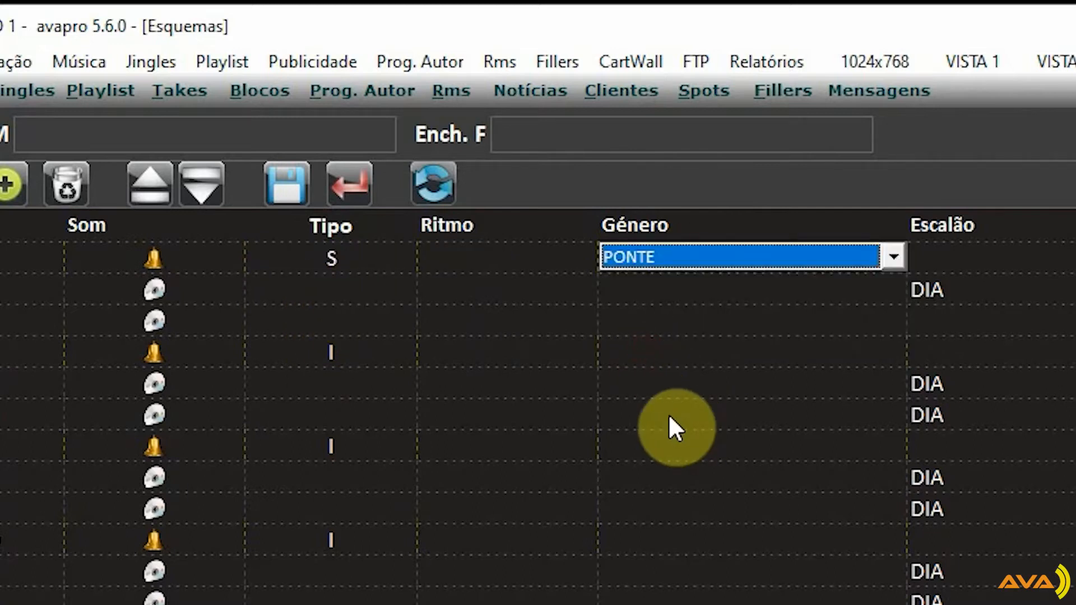
click(650, 288)
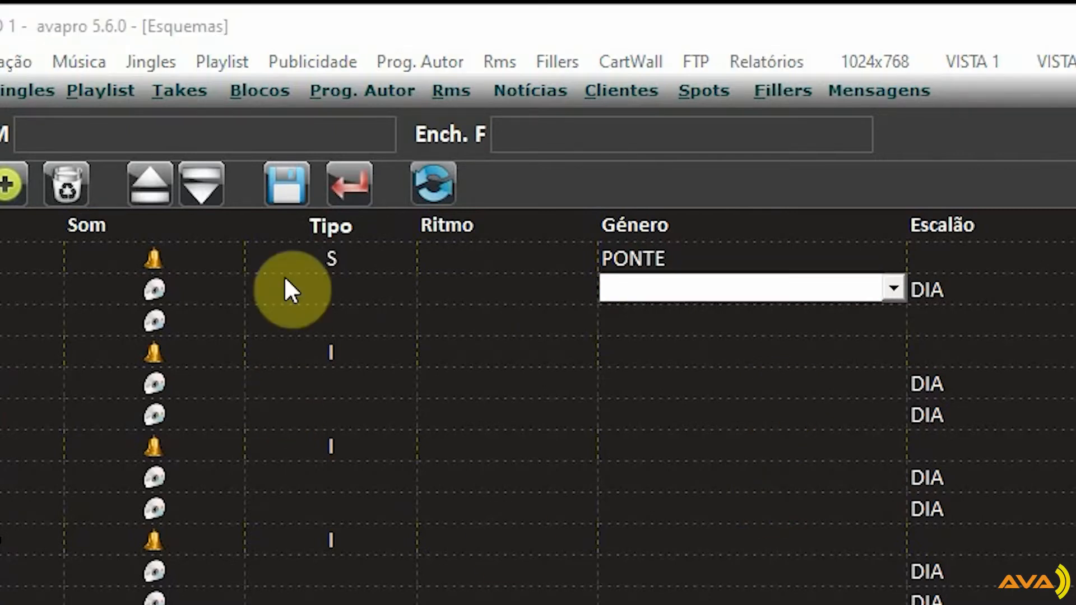
click(289, 184)
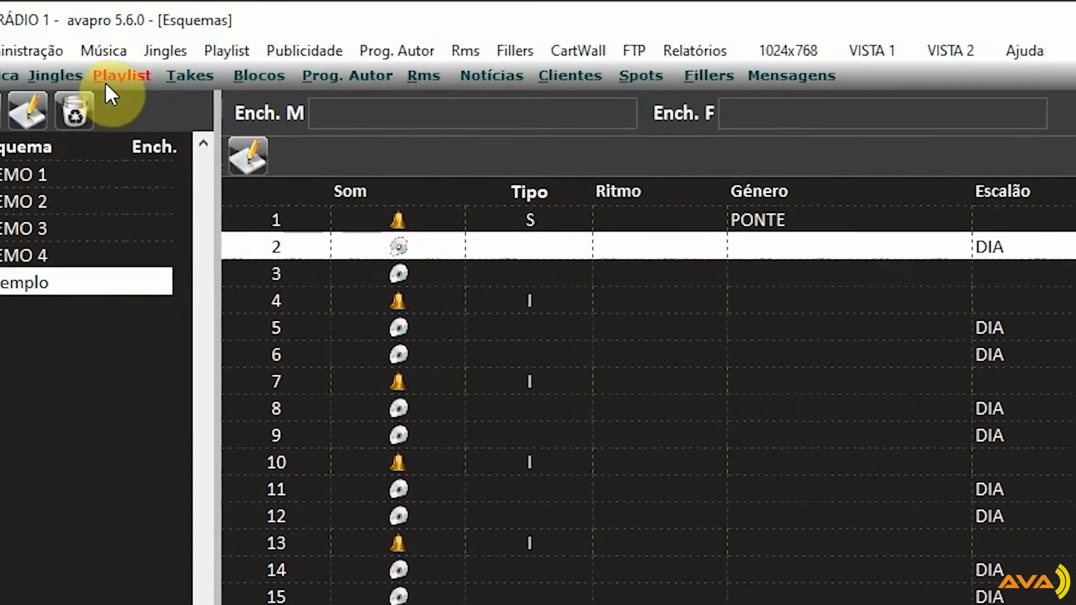
Generate the playlists for 4 November 2020 with all hours selected, replacing the existing ones
click(104, 88)
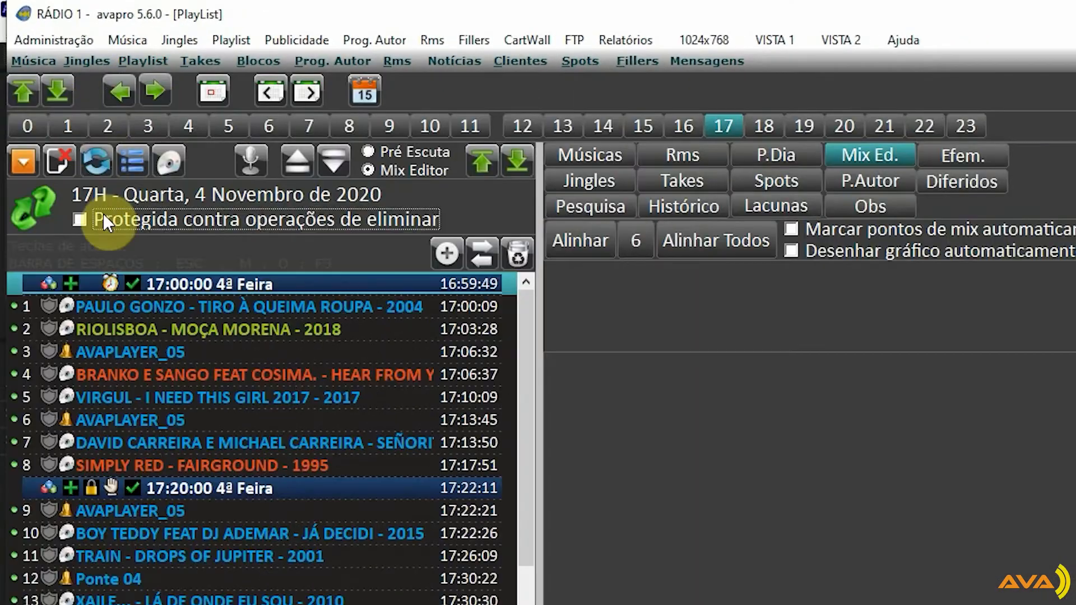
click(21, 161)
click(45, 169)
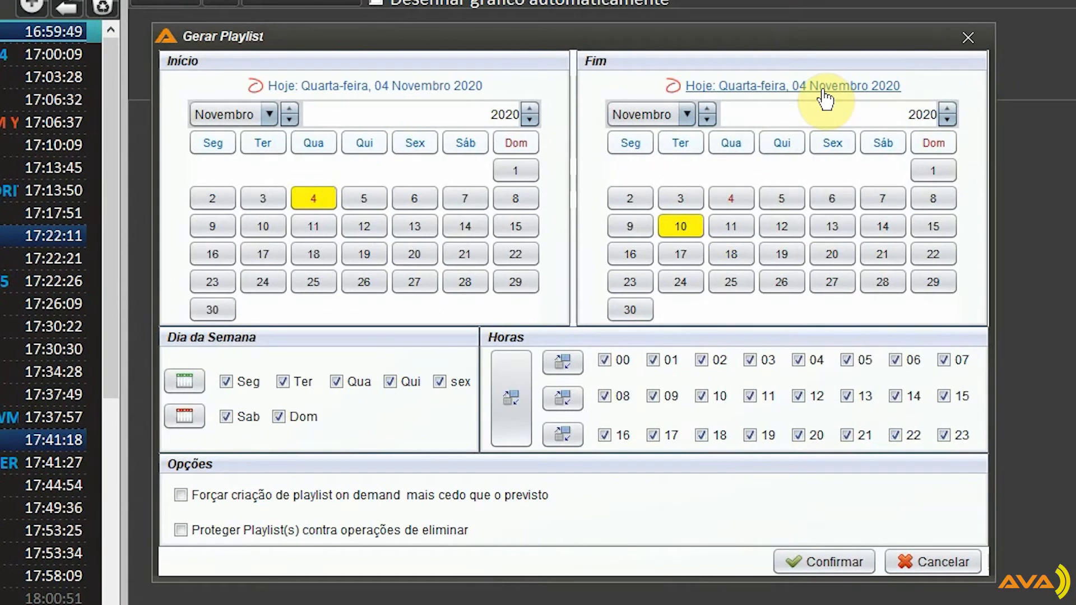
click(824, 94)
click(838, 556)
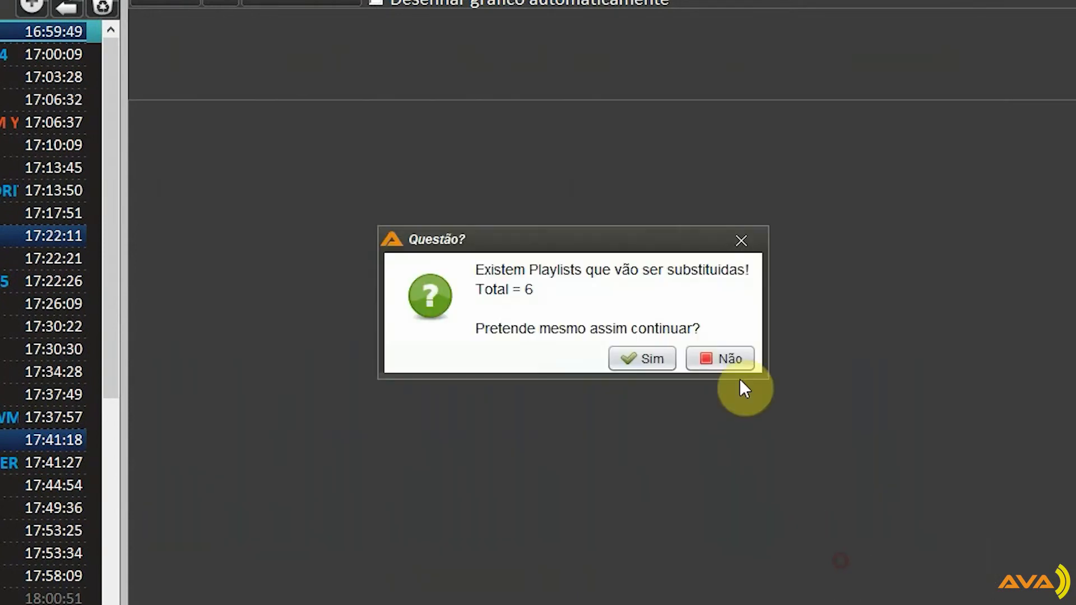
click(644, 361)
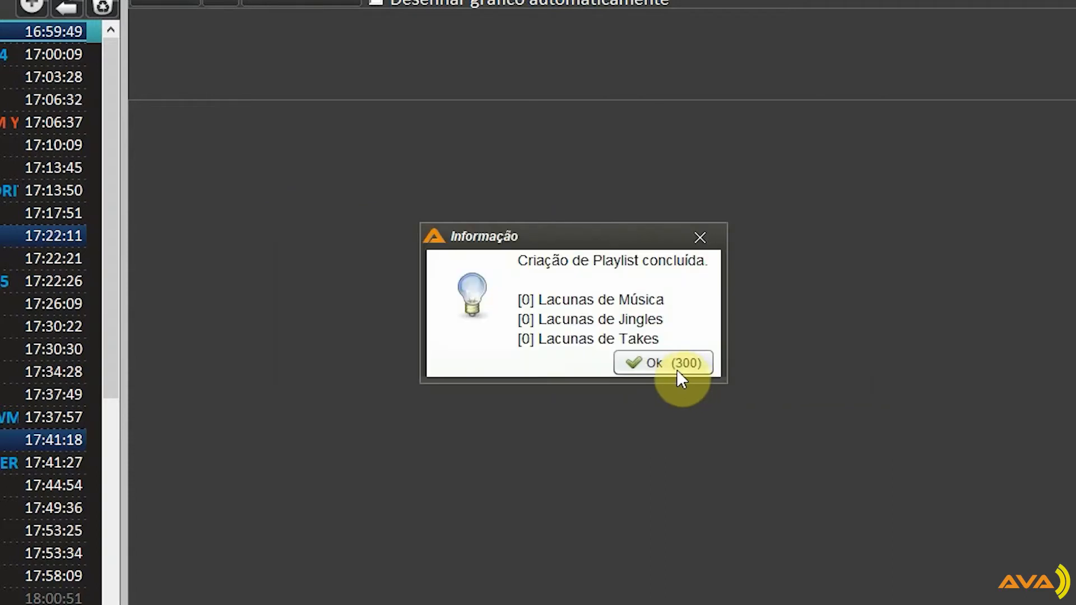
click(678, 370)
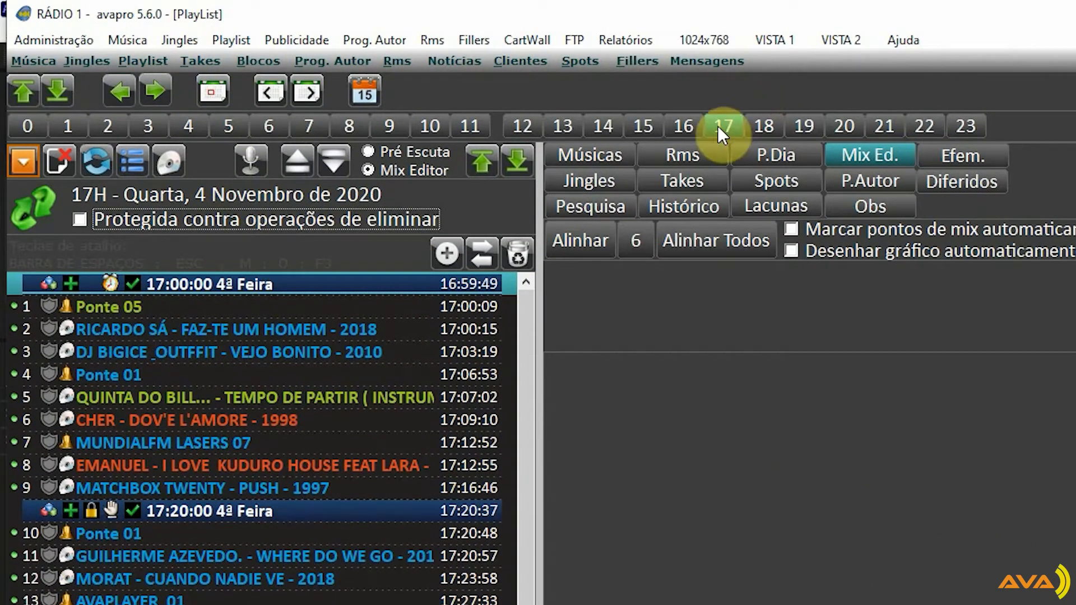
Check the jingle in entry 1 of the regenerated 17H playlist against the song that follows it
click(146, 309)
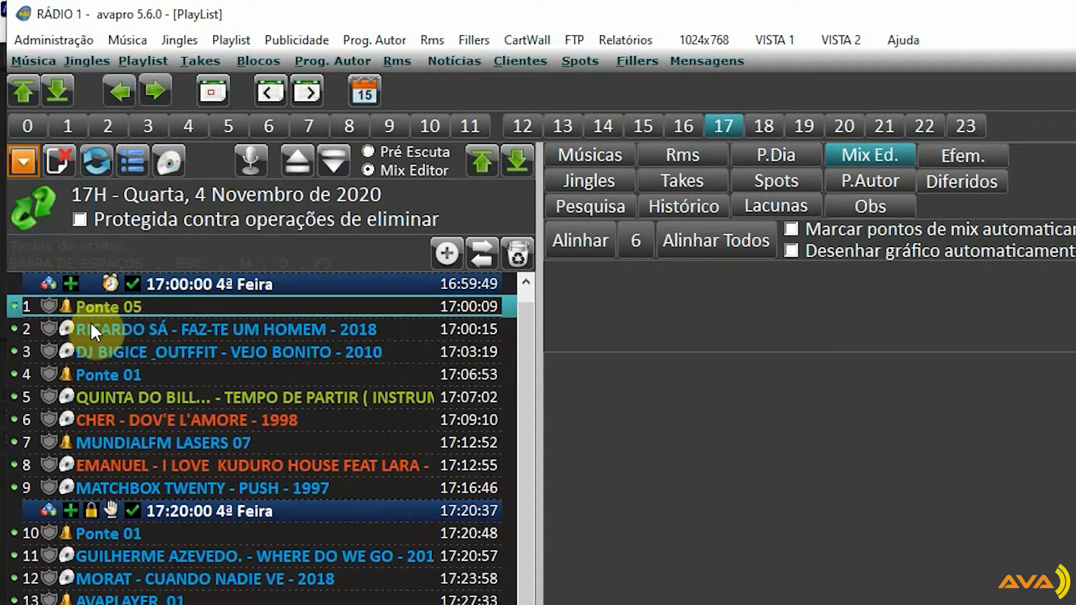
click(128, 322)
click(134, 314)
click(96, 331)
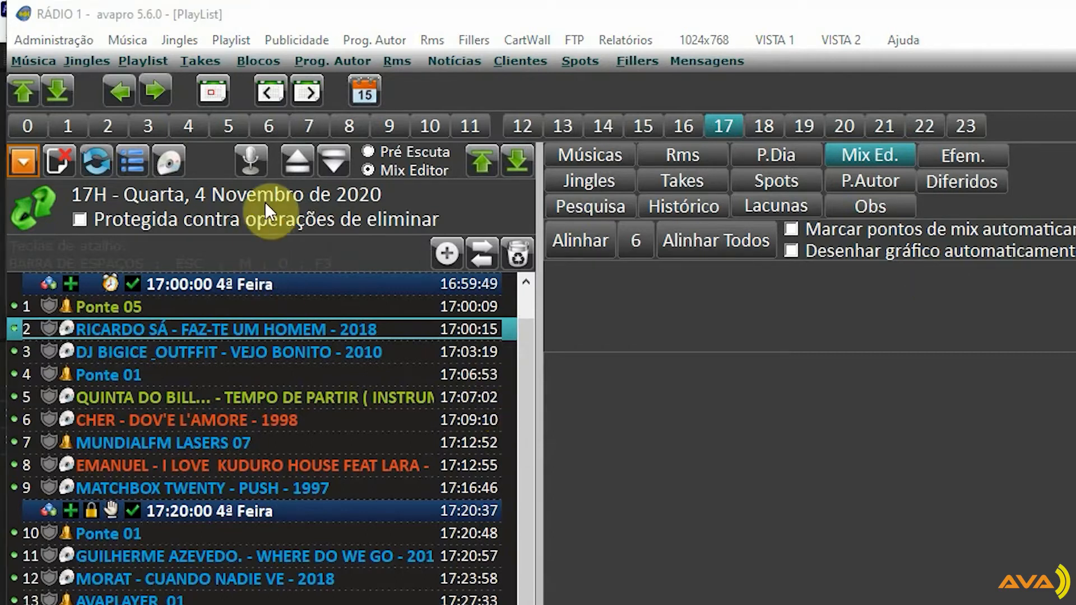
In the Exemplo scheme, set the Escalão of the row 2 song to ACILIO and save
click(238, 39)
click(251, 66)
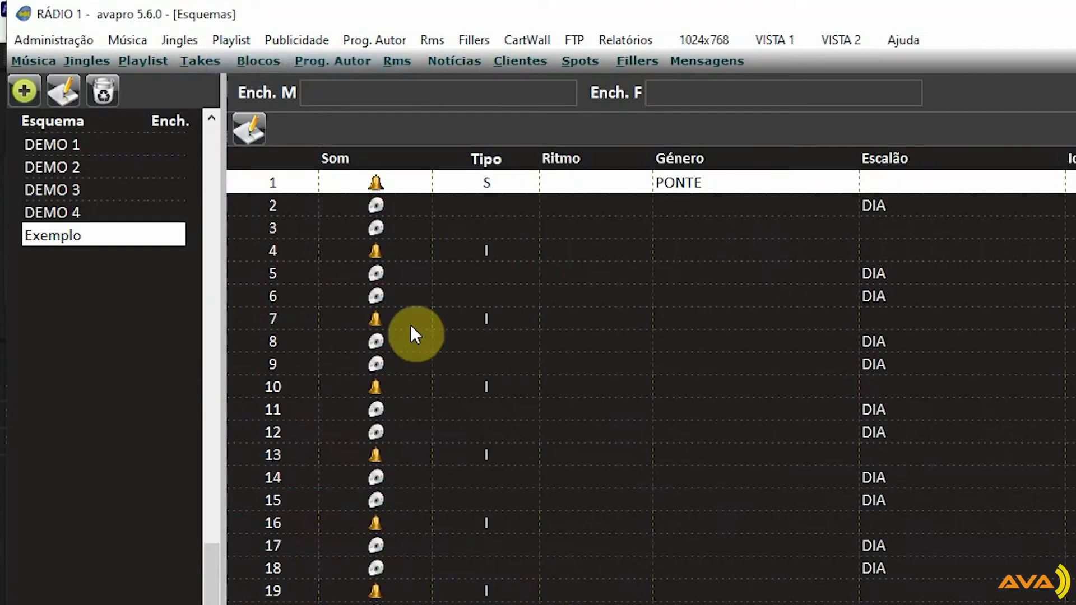
click(563, 206)
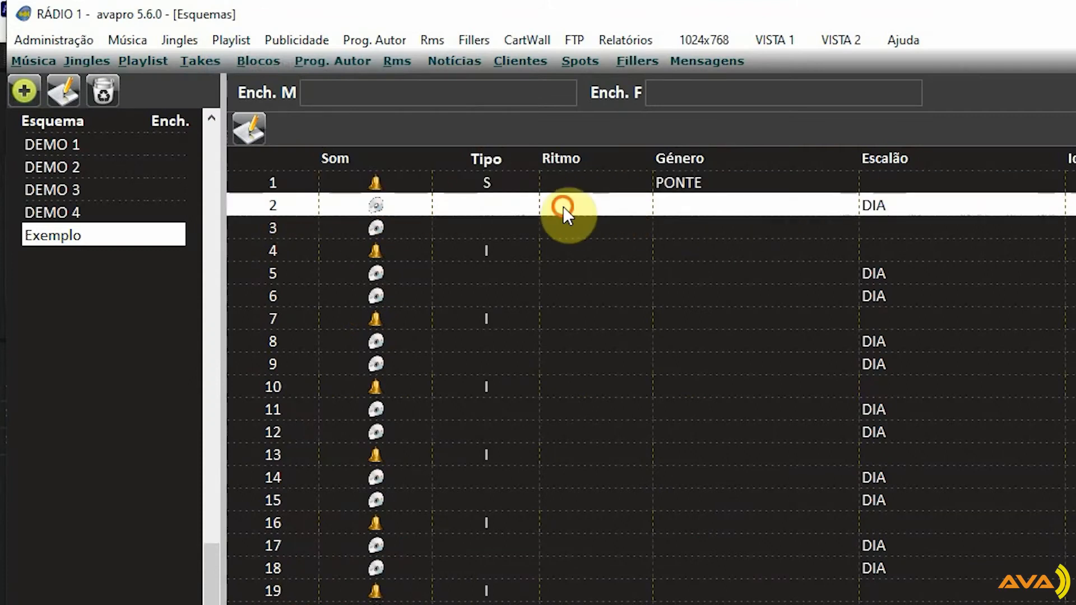
click(241, 132)
click(796, 205)
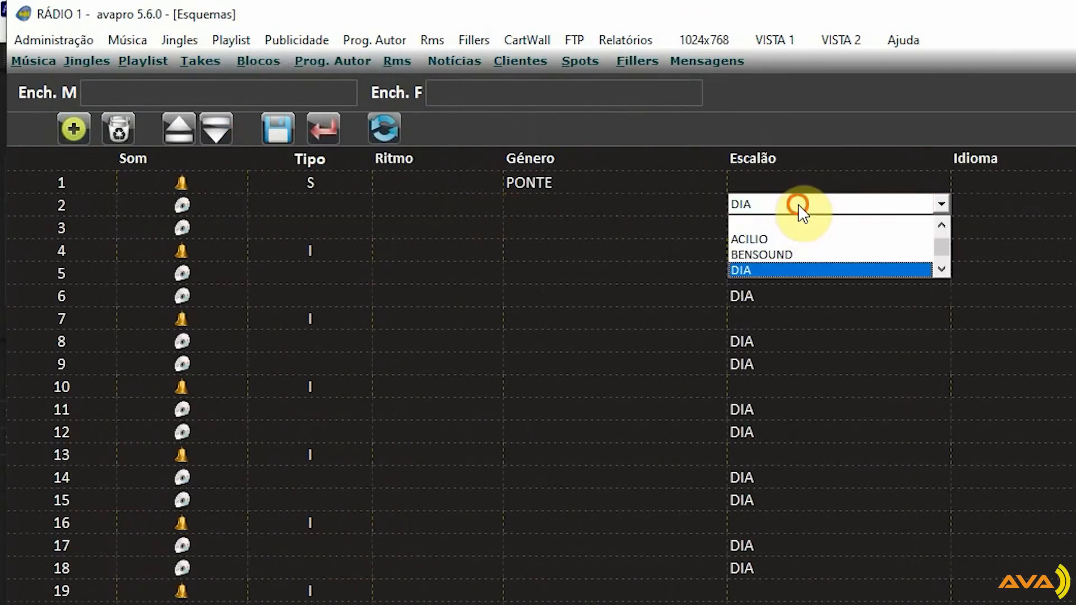
click(762, 240)
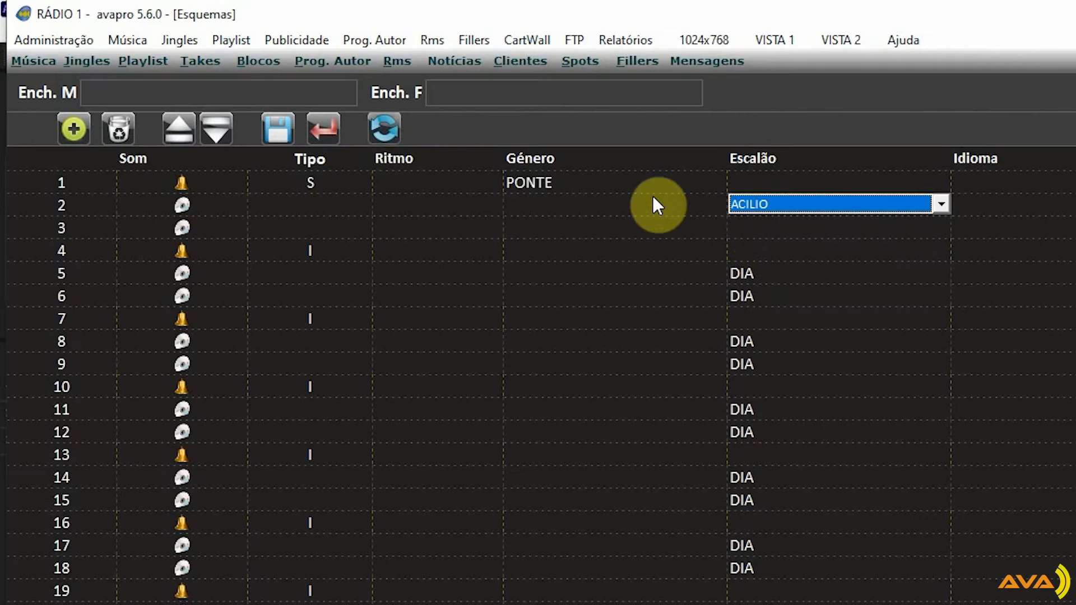
click(288, 124)
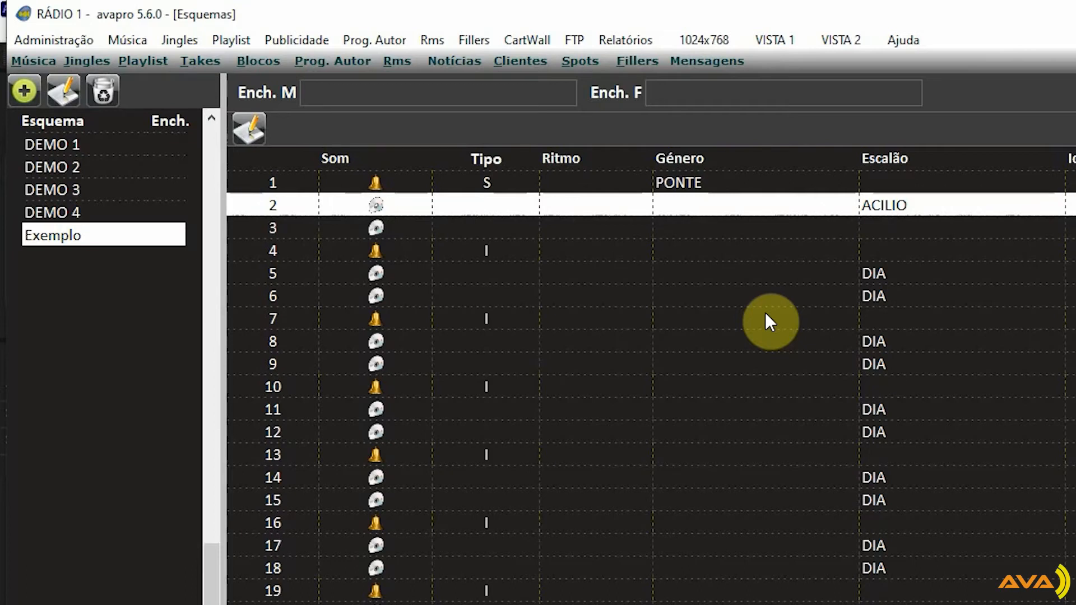
Regenerate only the 17H playlist for 4 November 2020, replacing the existing one
click(125, 62)
click(24, 166)
click(64, 177)
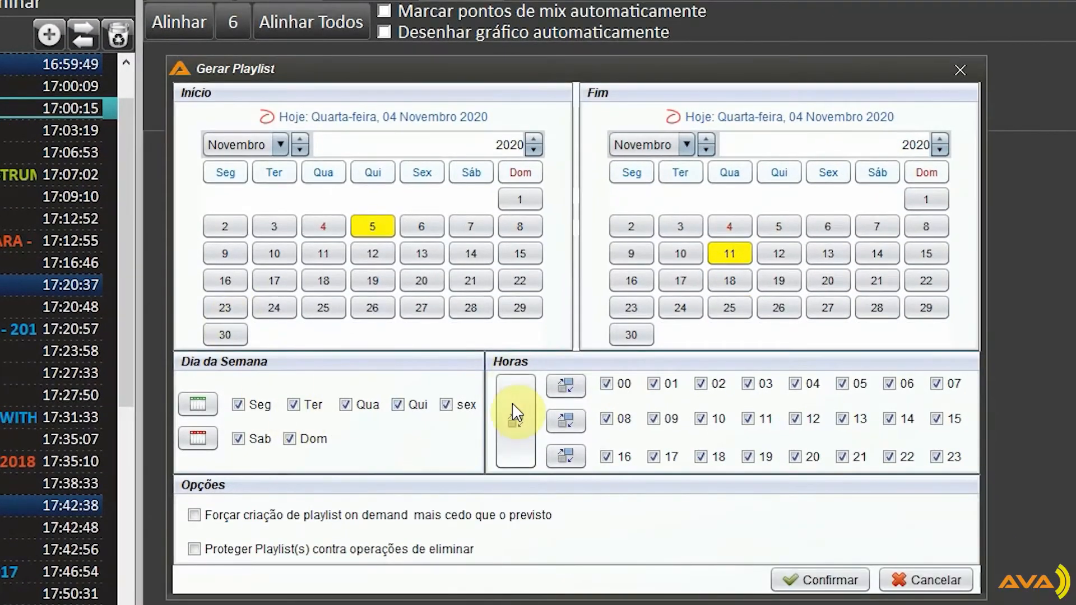
click(513, 413)
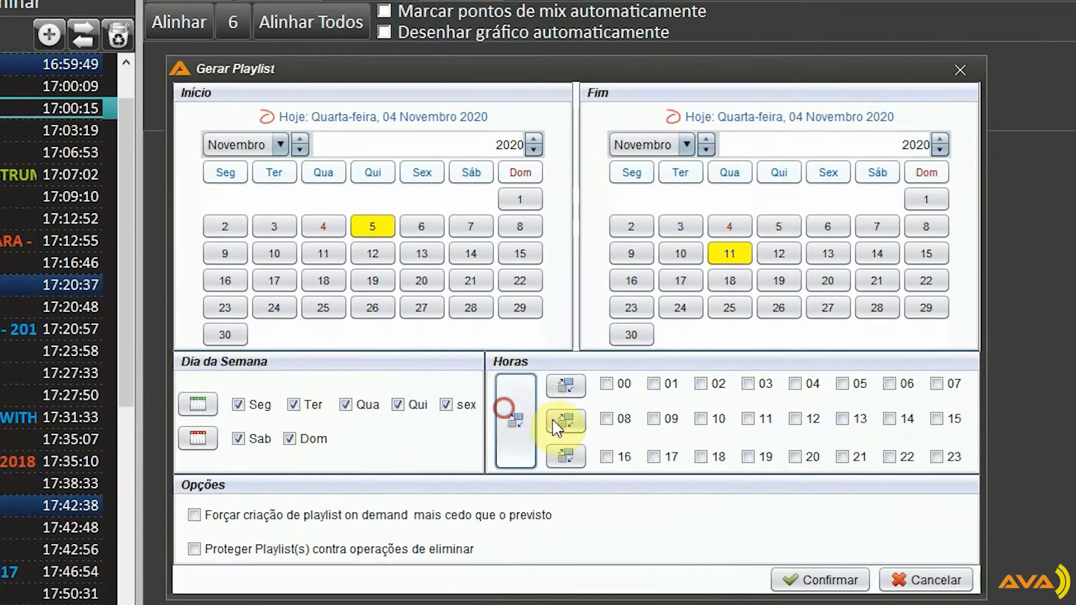
click(659, 465)
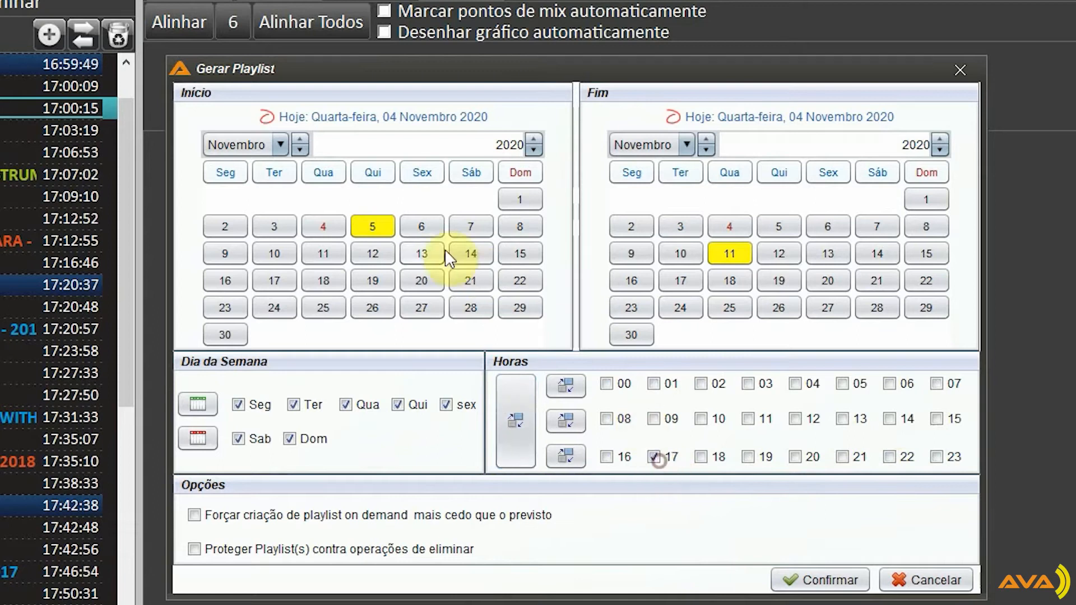
click(437, 117)
click(713, 117)
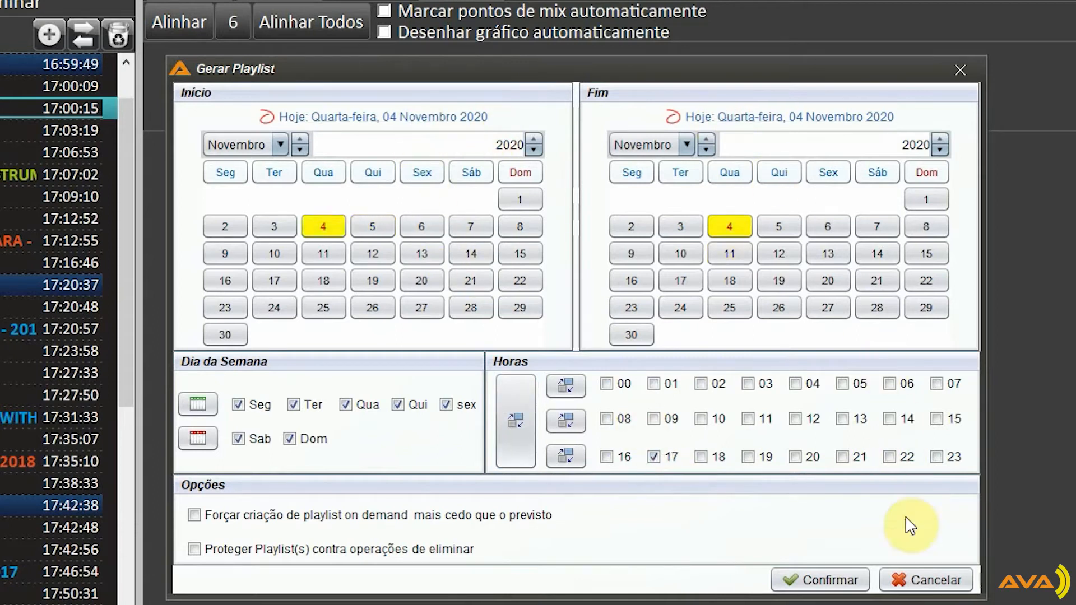
click(838, 575)
click(645, 386)
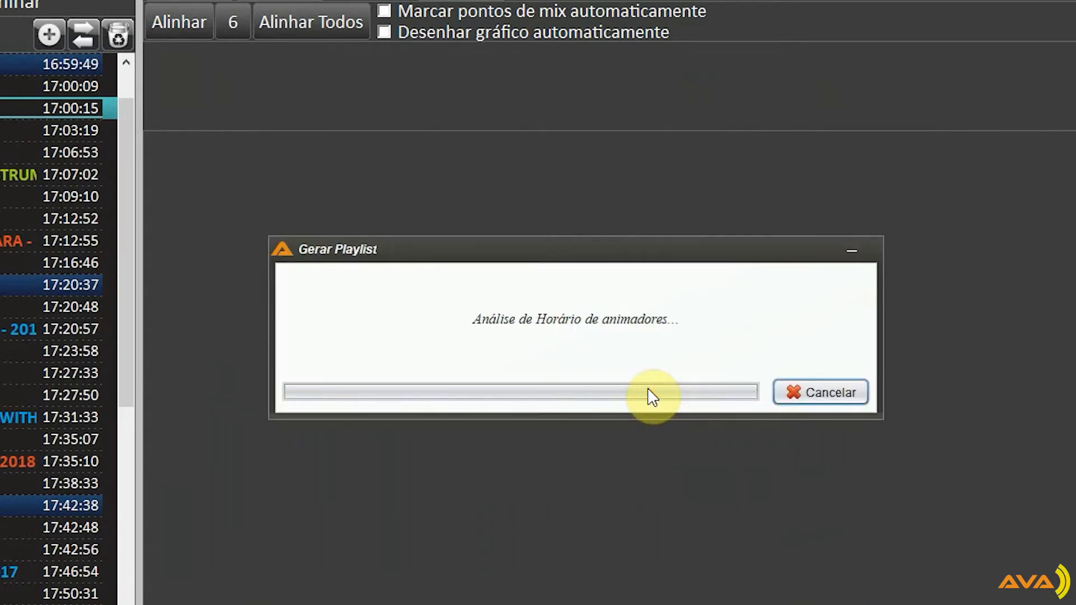
click(648, 390)
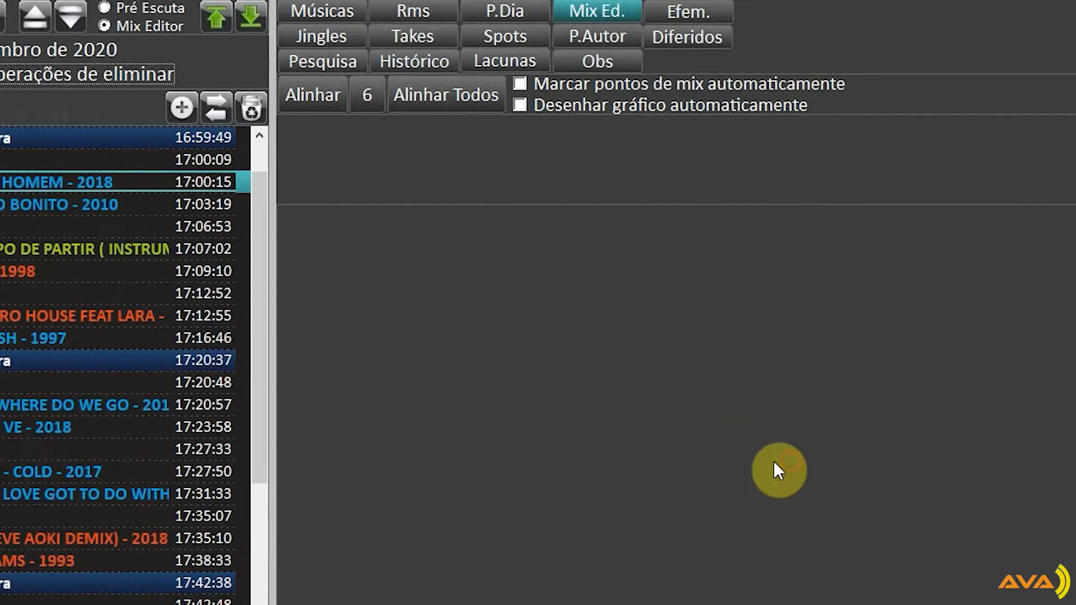
Refresh the 17H playlist and compare its opening jingle with the song in entry 2
click(104, 167)
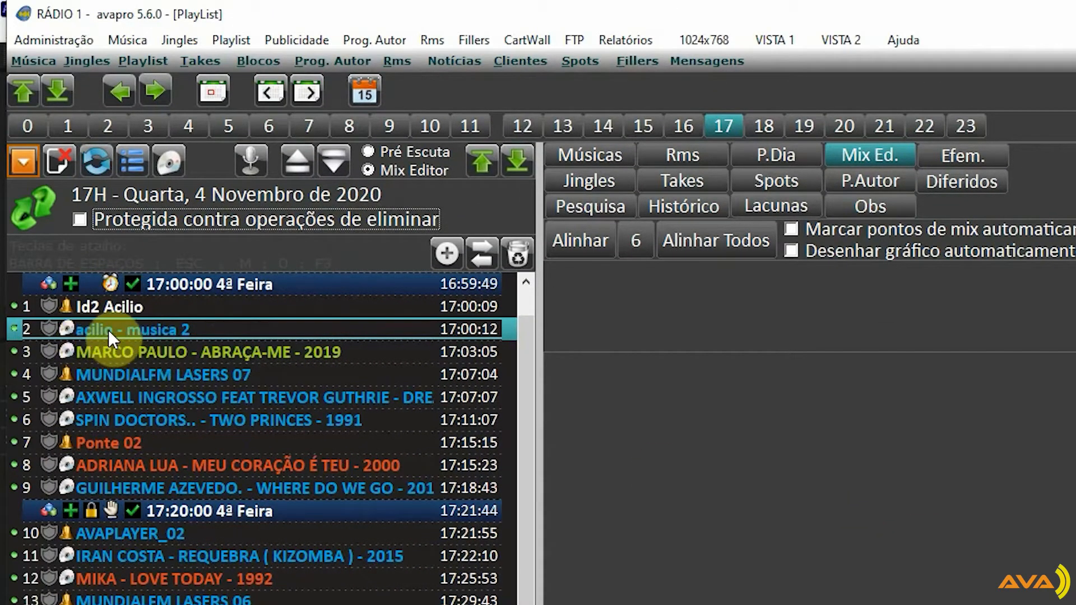
click(119, 308)
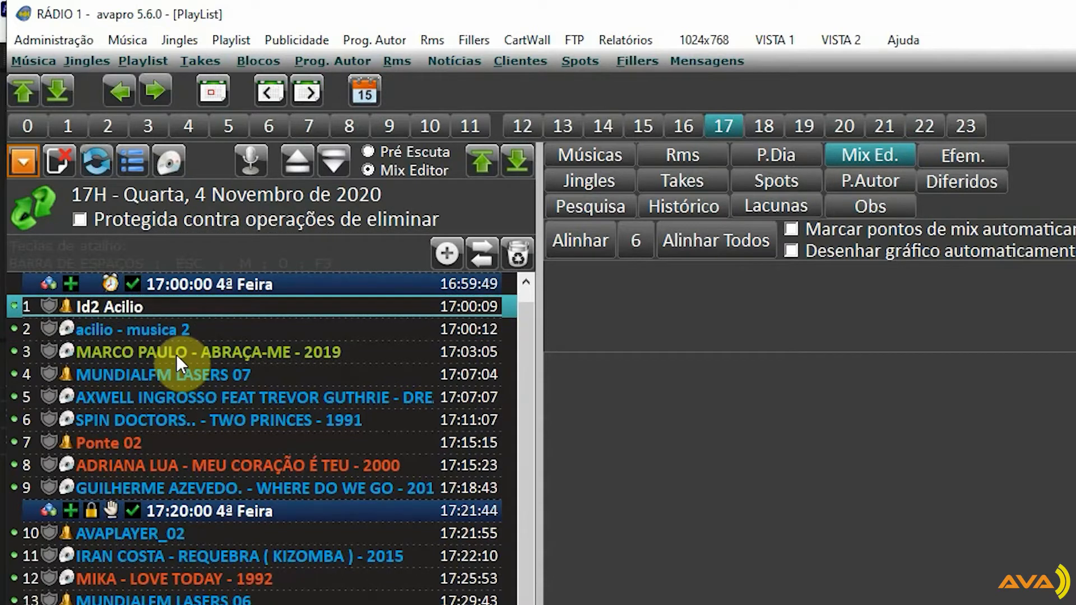
key(Down)
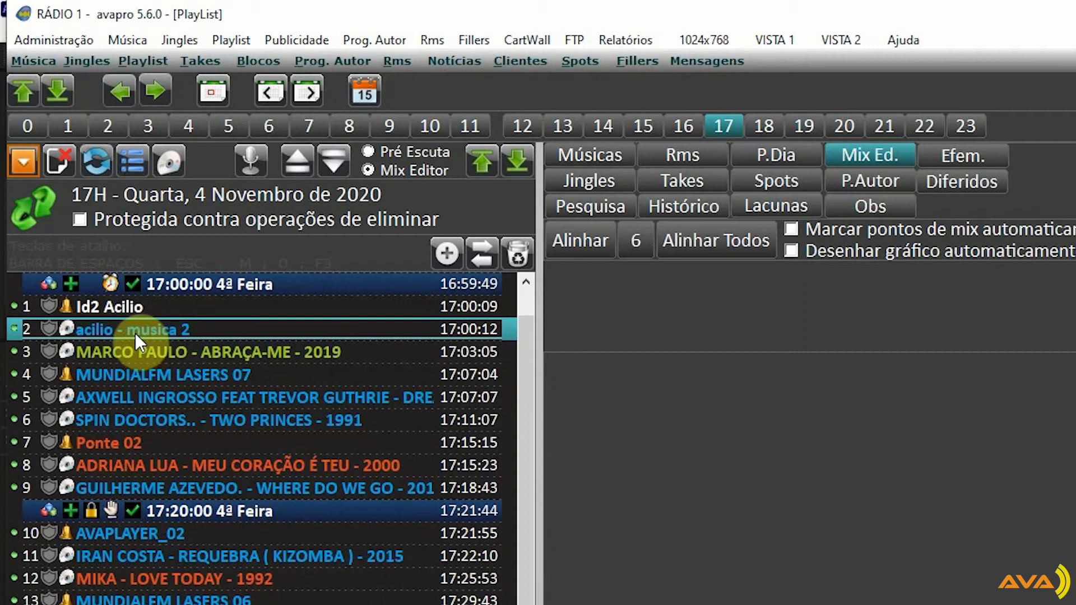
click(136, 308)
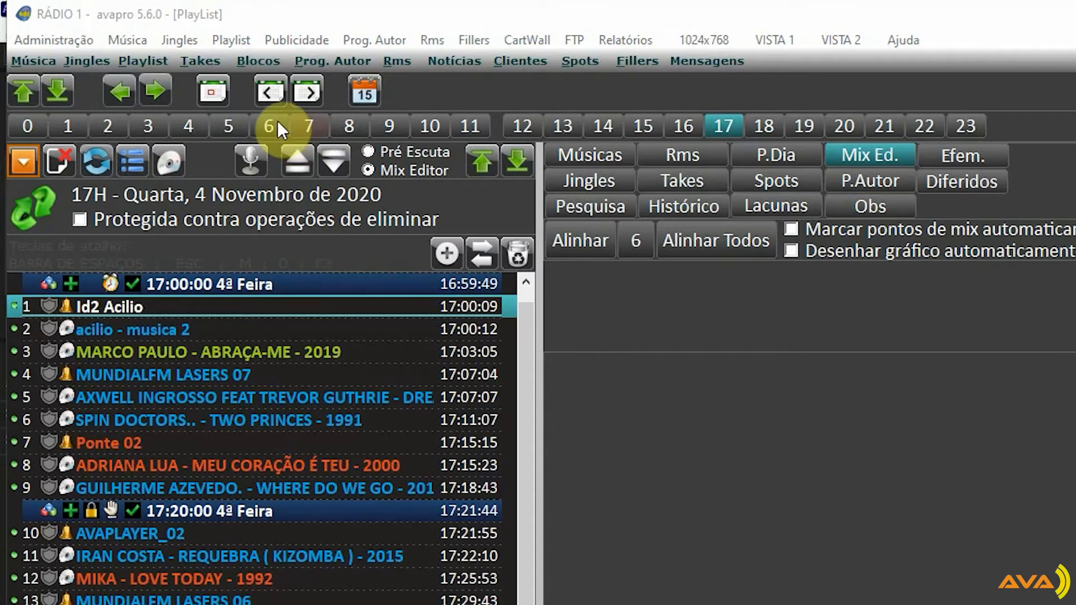
In the Exemplo scheme, set the Género of the row 1 jingle to LASERS and save
click(234, 36)
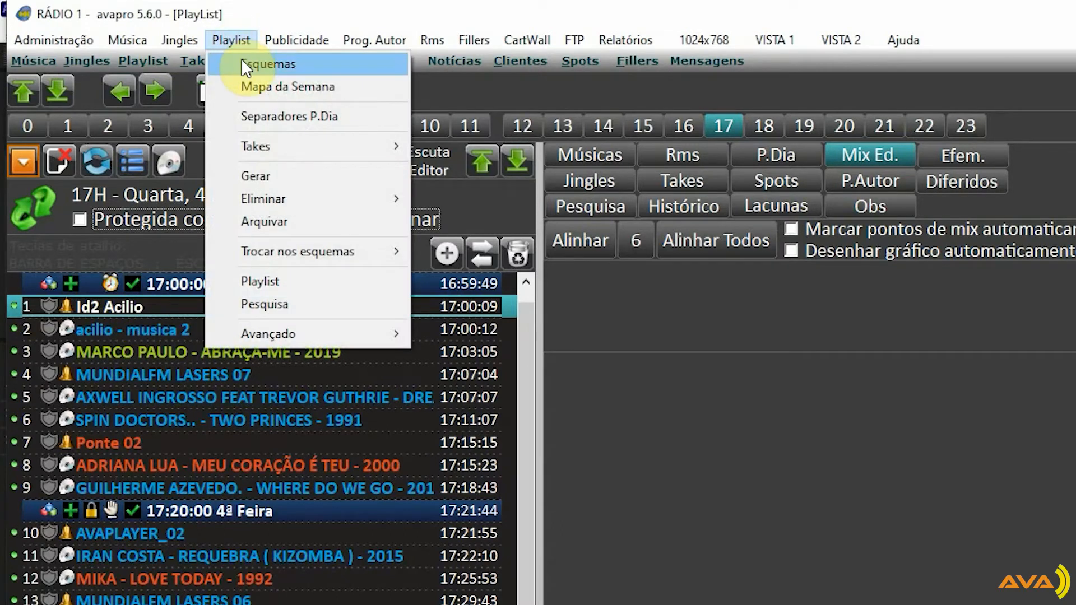
click(242, 62)
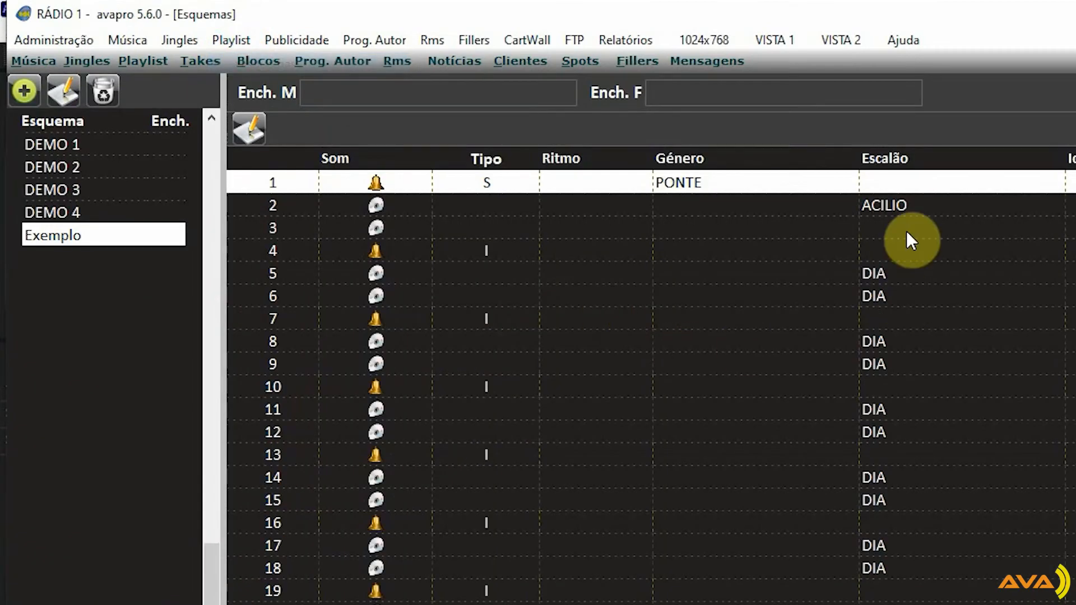
click(242, 129)
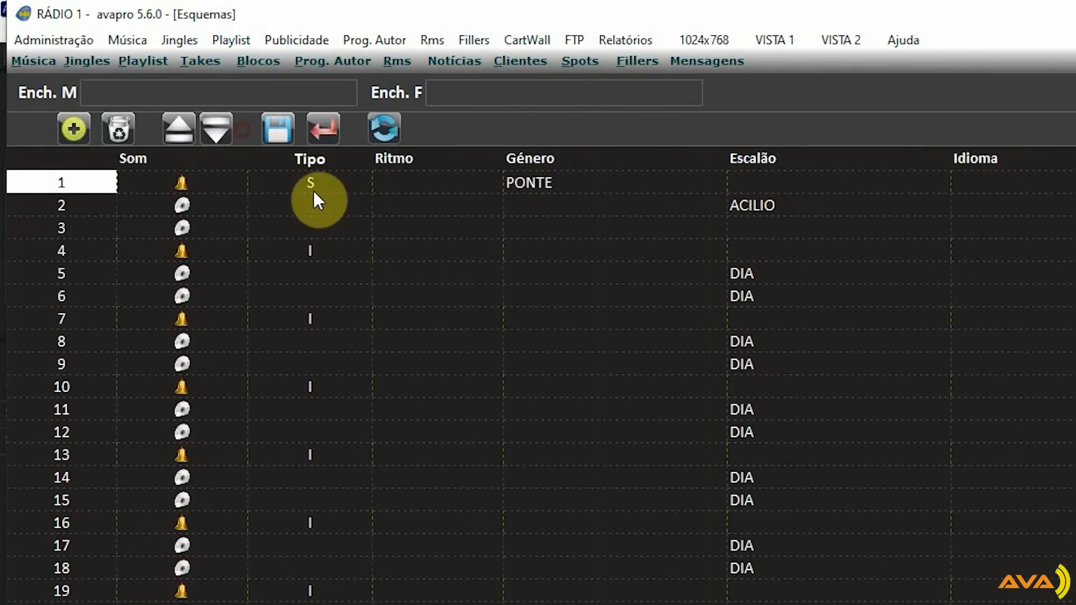
click(537, 180)
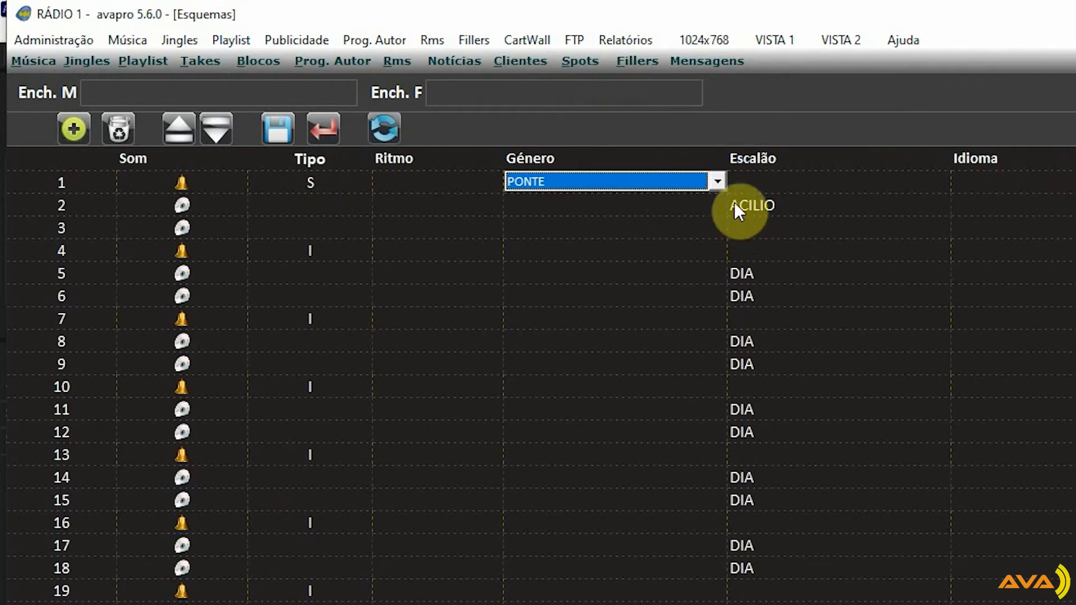
click(717, 182)
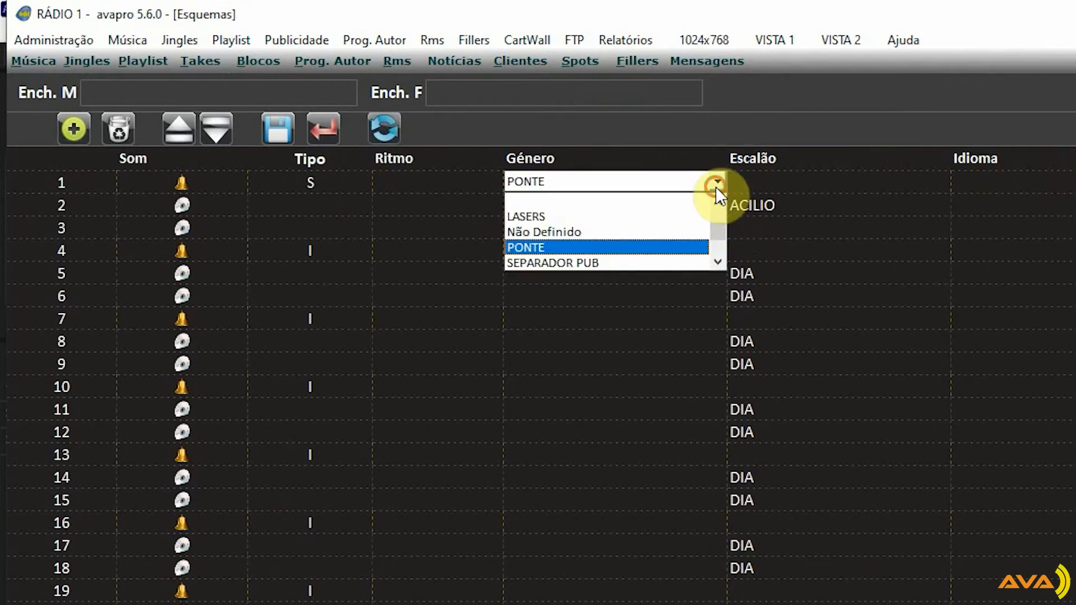
click(527, 217)
click(278, 130)
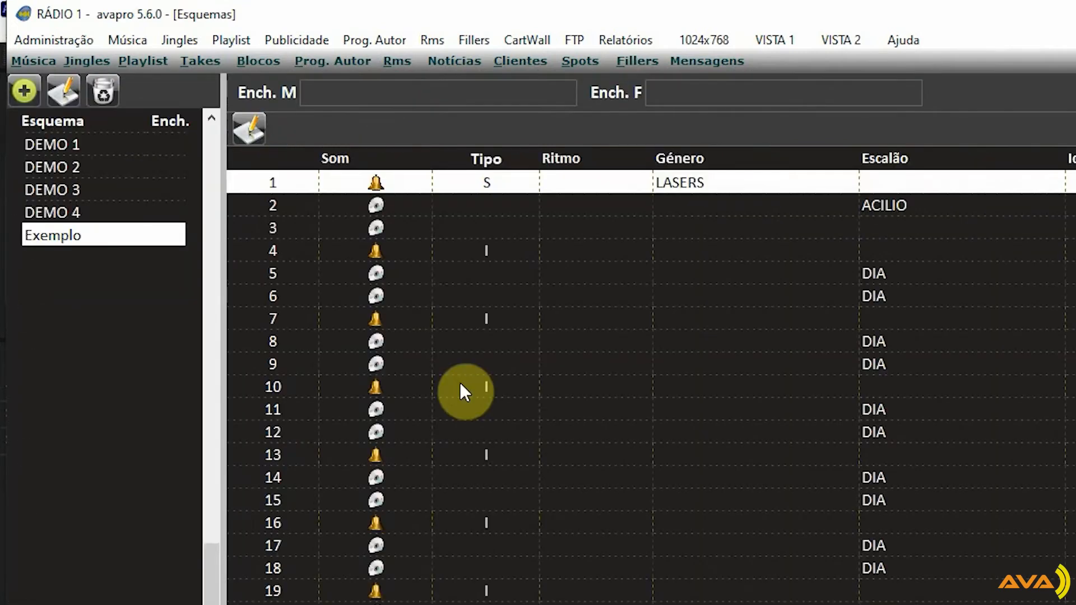
click(891, 206)
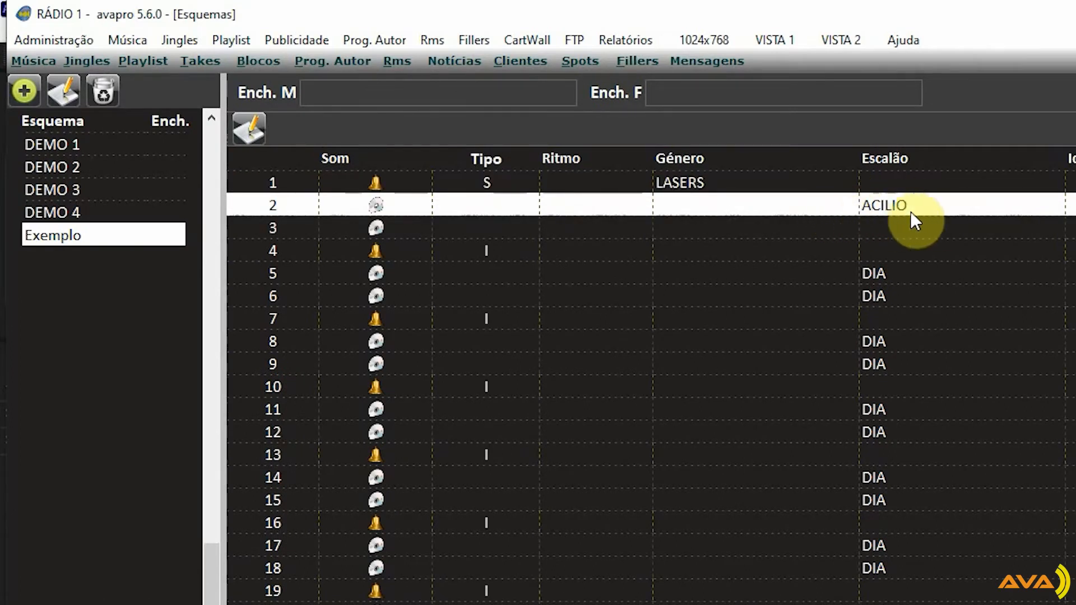
Generate the playlist again for 17H only on 4 November 2020, replacing the existing one
click(139, 68)
click(21, 163)
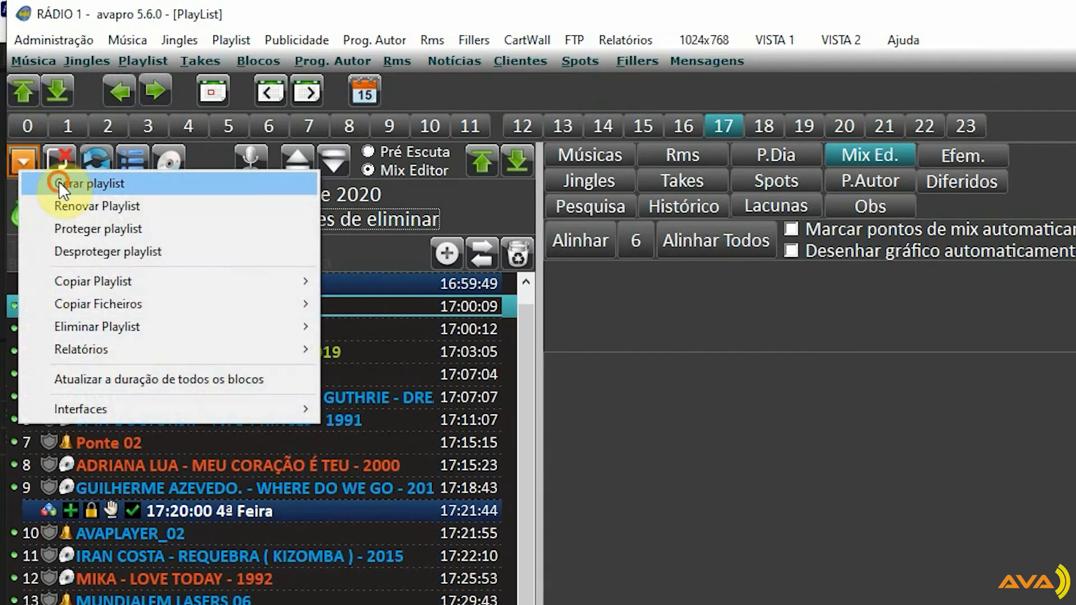
click(59, 180)
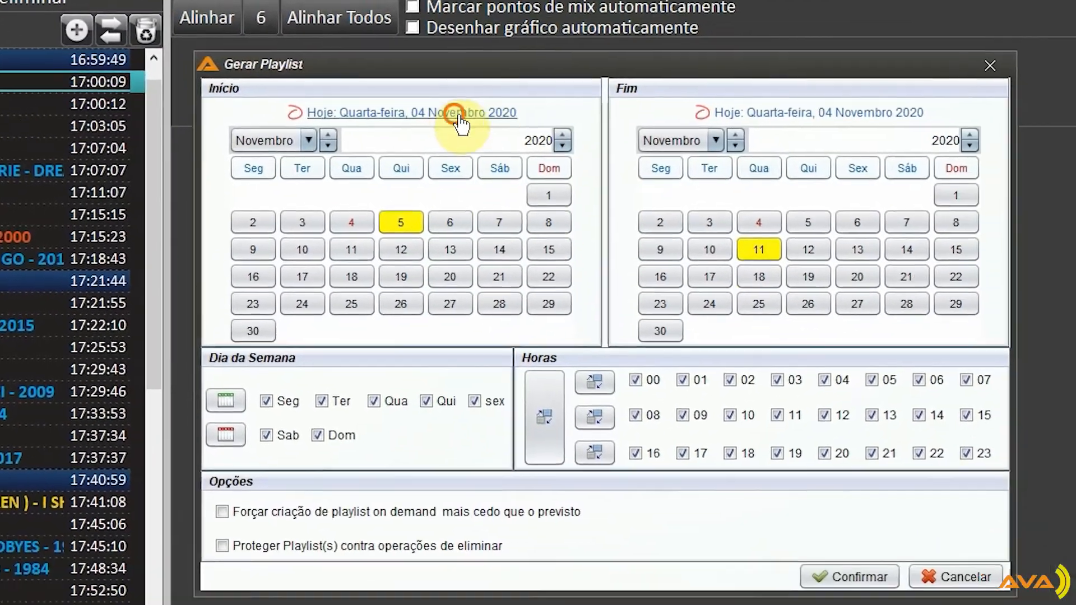
click(458, 115)
click(789, 113)
click(539, 406)
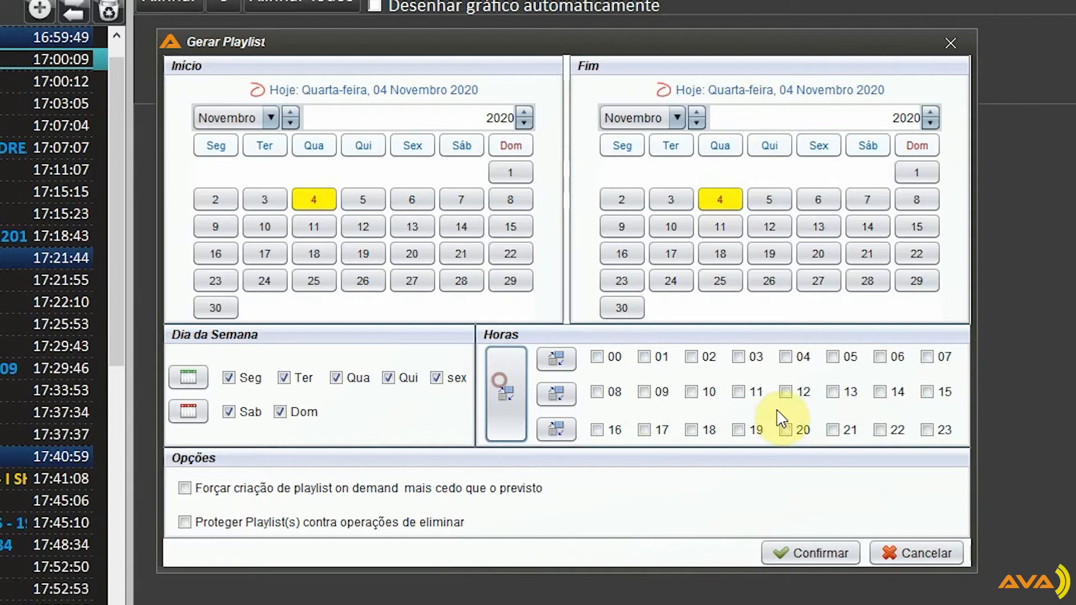
click(644, 430)
click(812, 553)
click(637, 359)
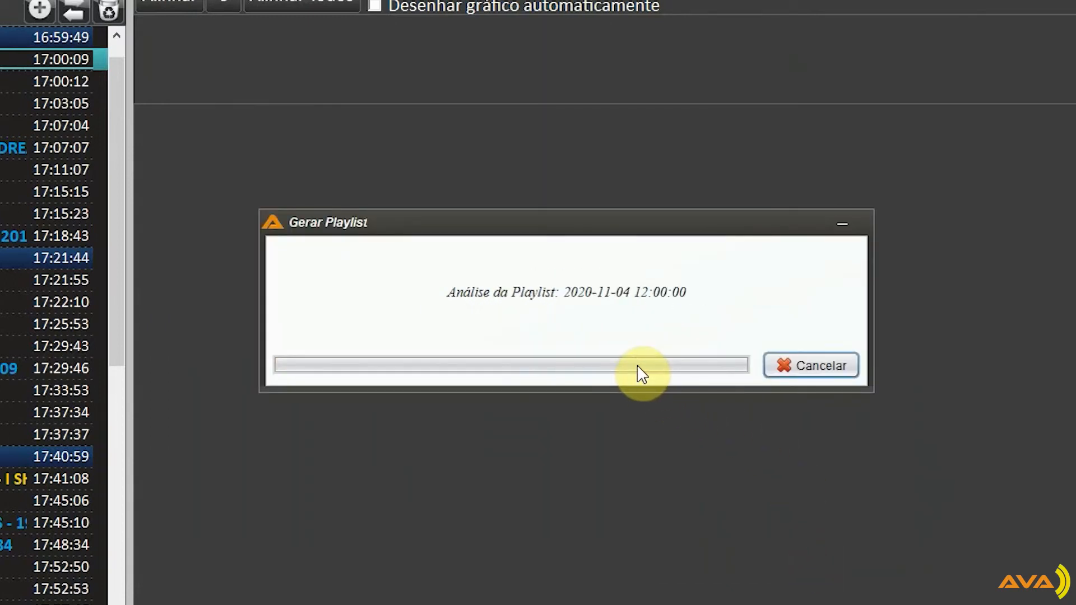
click(640, 363)
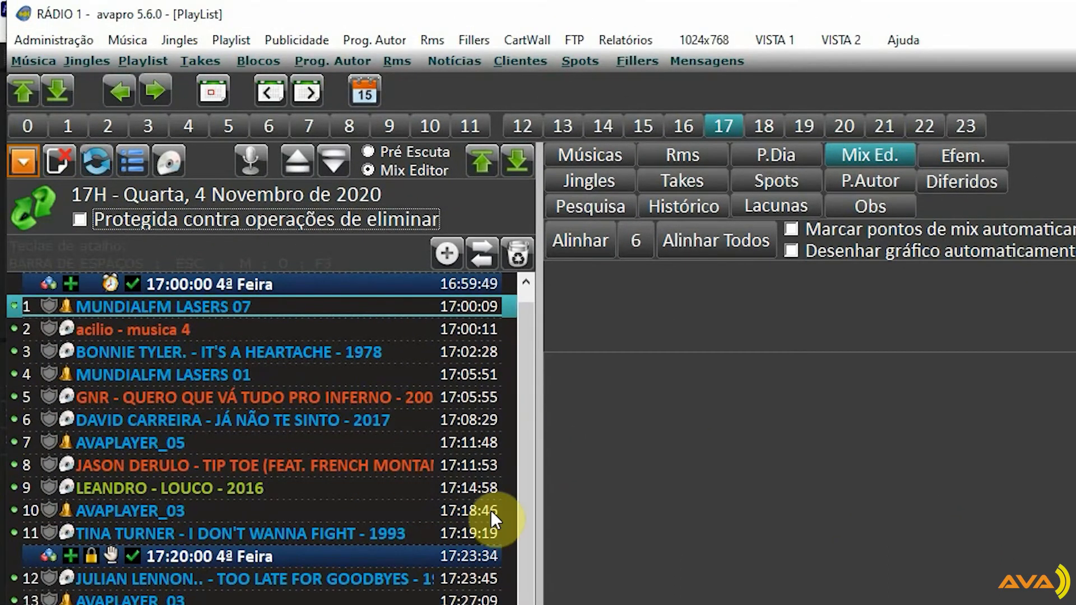
Compare the jingle in entry 1 of the new 17H playlist with the song in entry 2
click(93, 329)
click(115, 307)
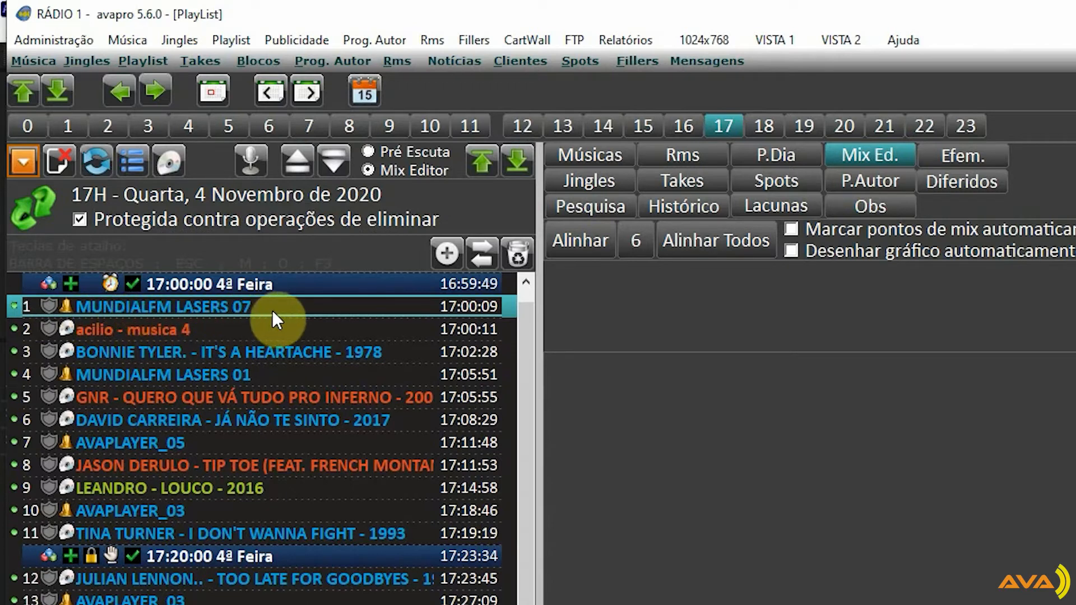
click(111, 333)
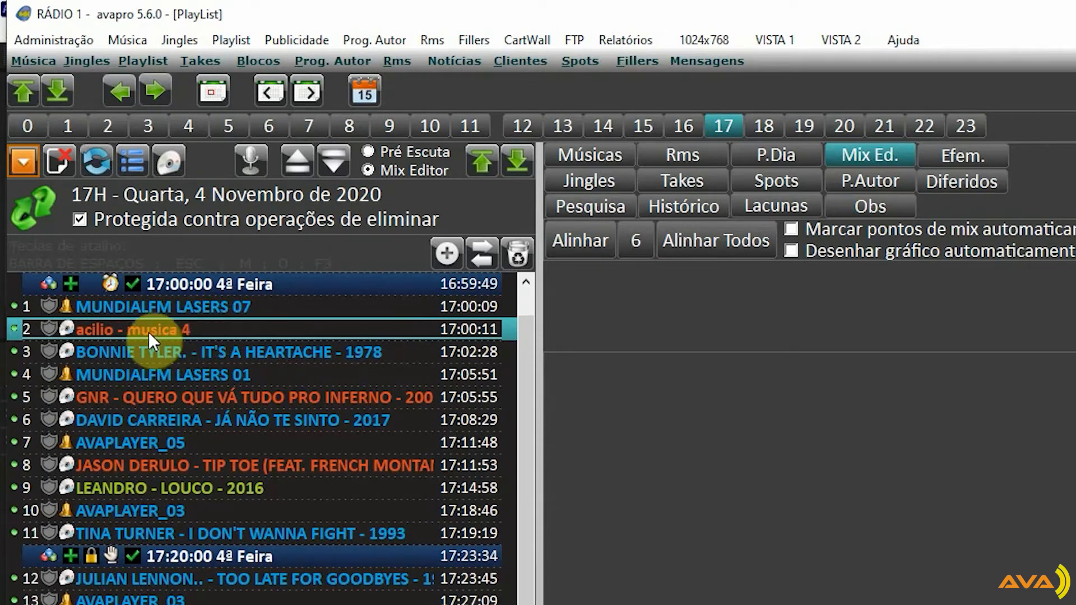
Review the row 2 Escalão and the row 1 Género in the Exemplo scheme
click(232, 40)
click(257, 66)
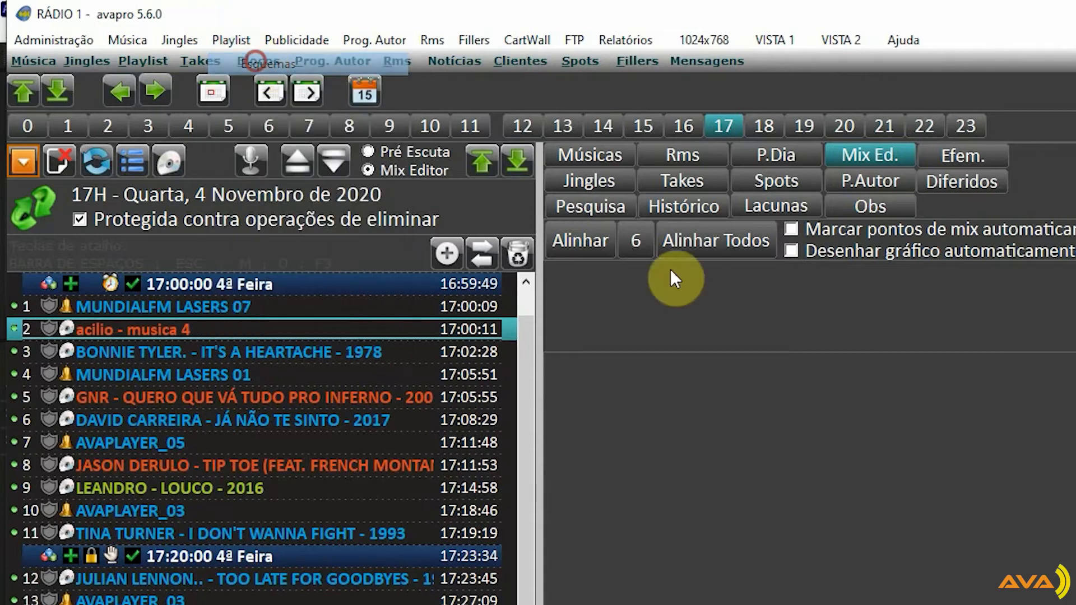
click(919, 204)
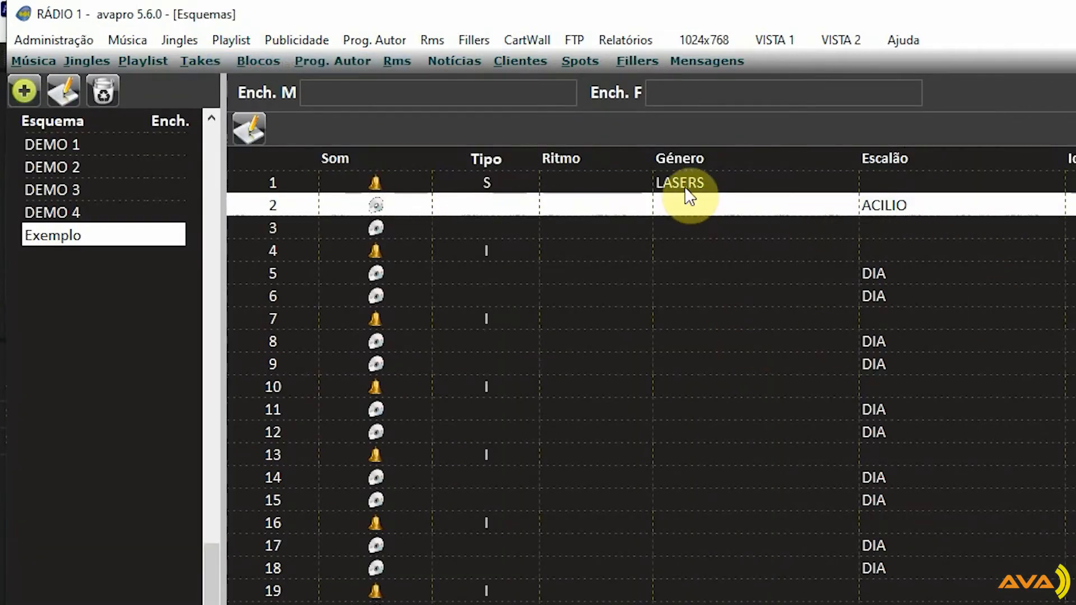
click(684, 184)
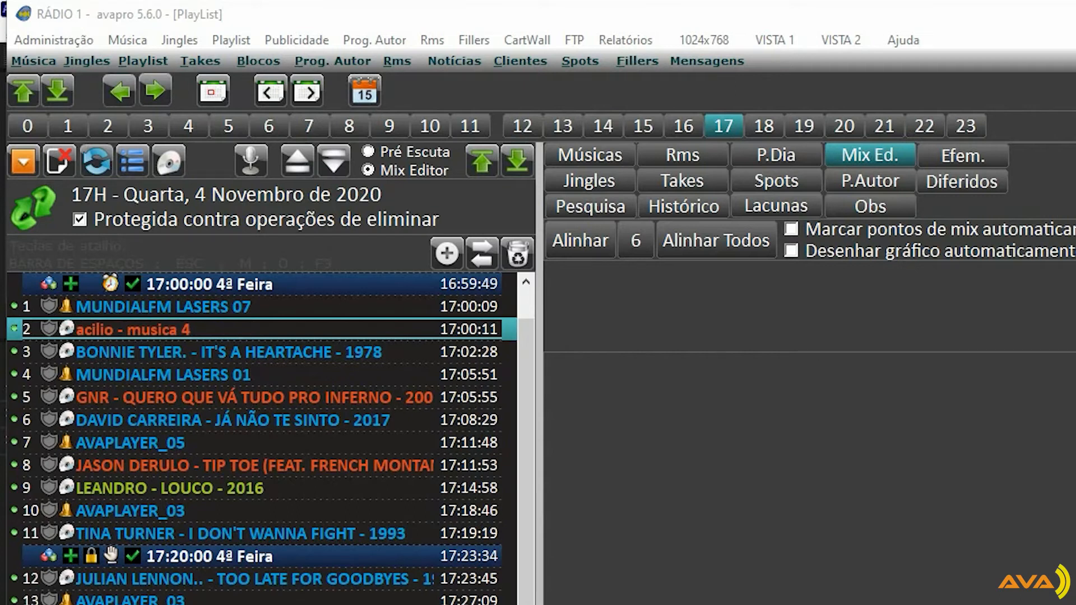
Let the jingle Id1 Acilio play "Sem respeitar o género" and "Sem respeitar o escalão", set its Escalão to ABERTURA PROGRAMA, and save
click(91, 71)
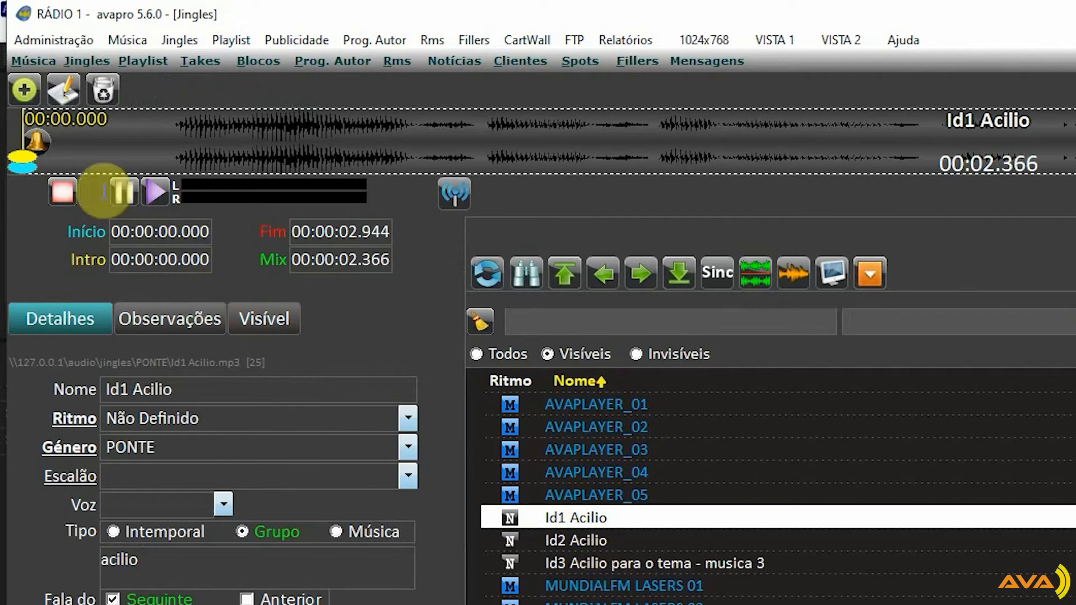
click(66, 89)
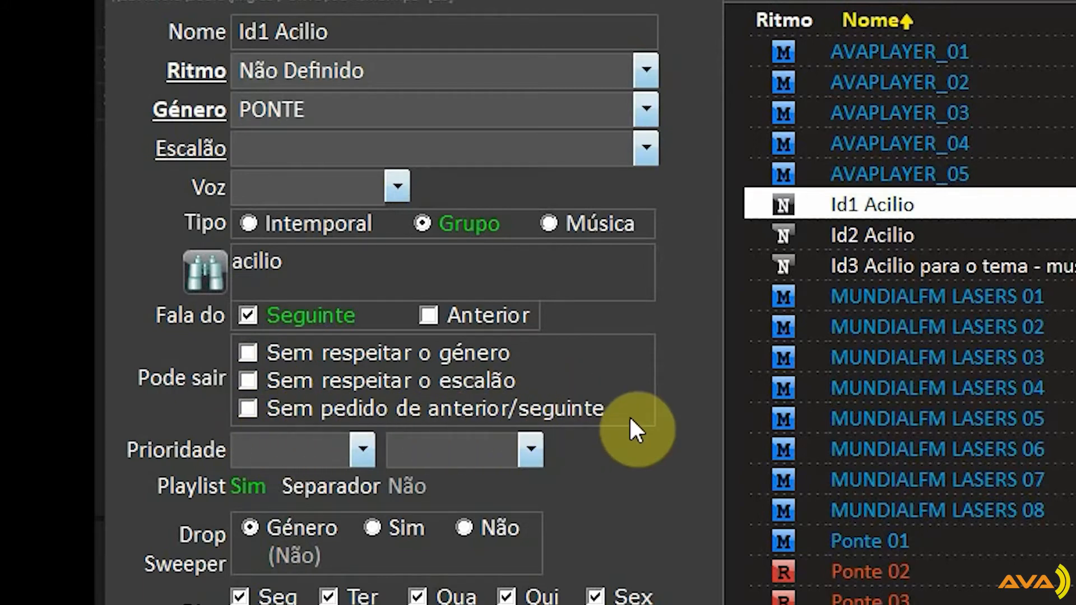
click(249, 353)
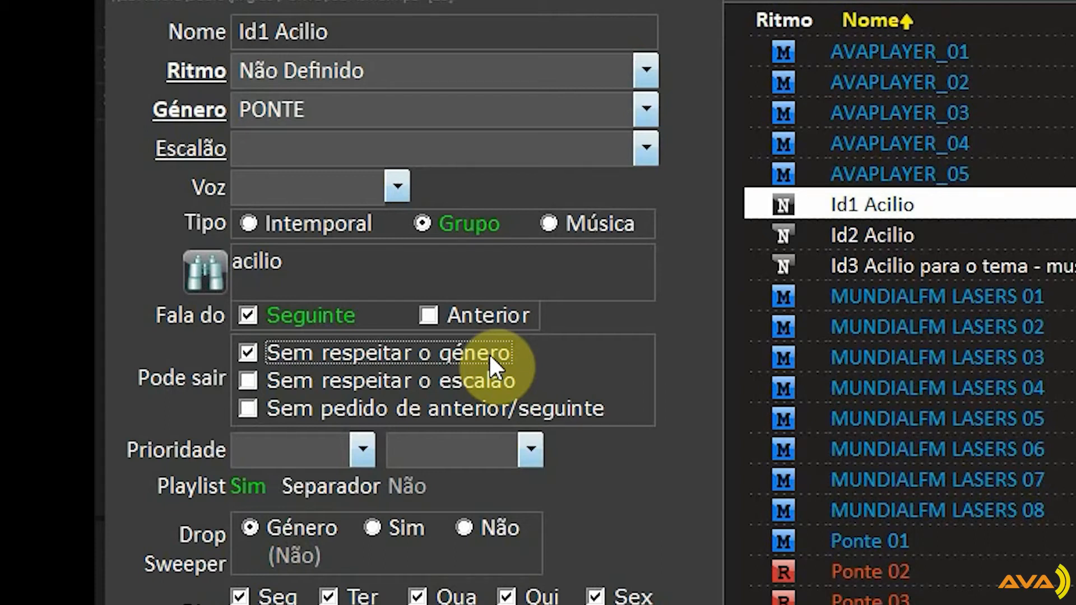
click(399, 381)
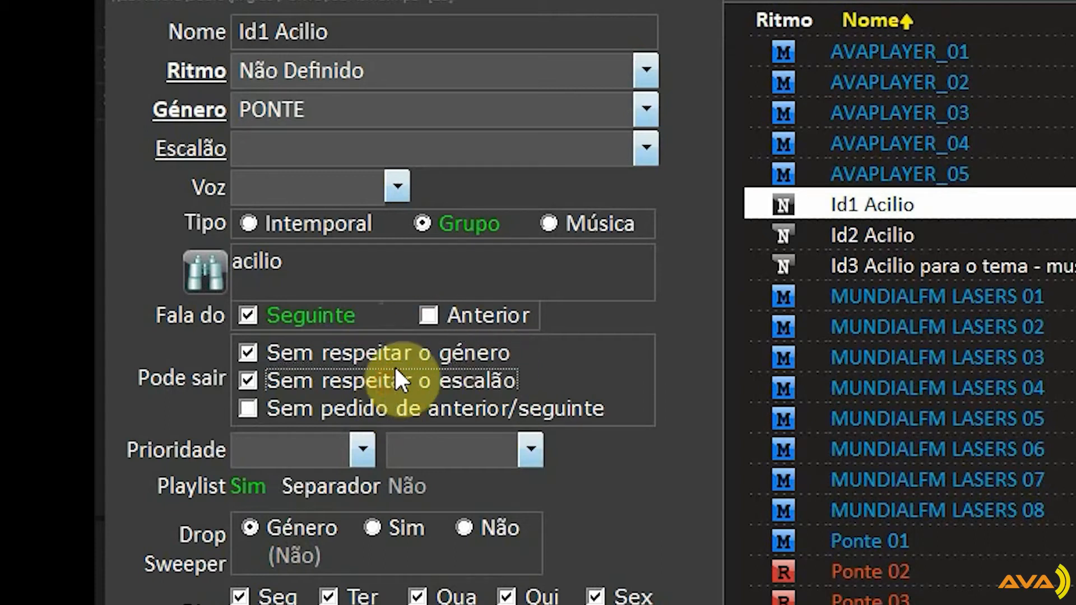
click(288, 150)
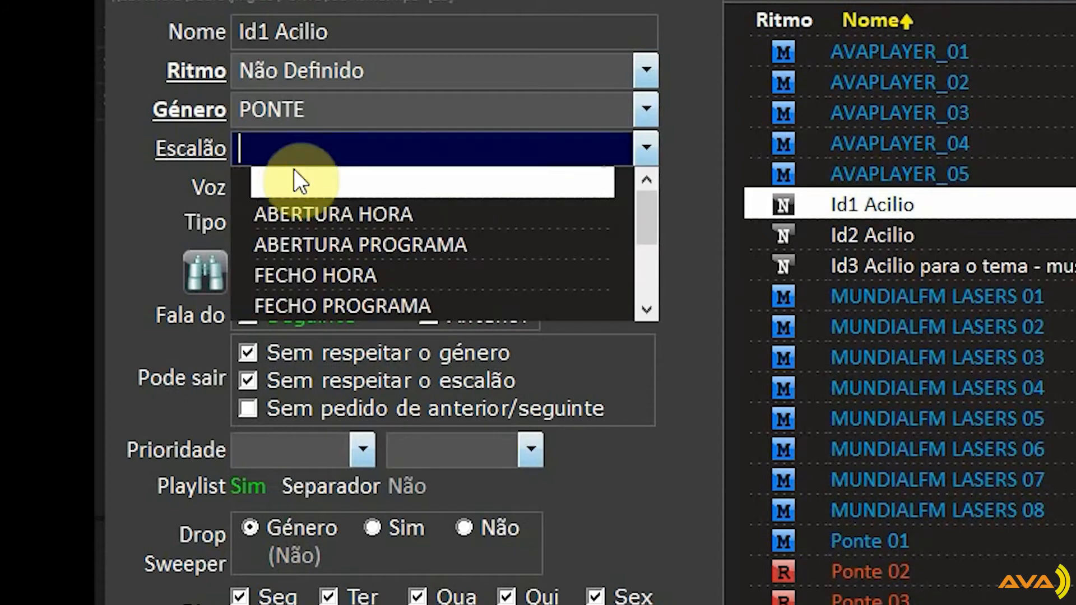
click(311, 244)
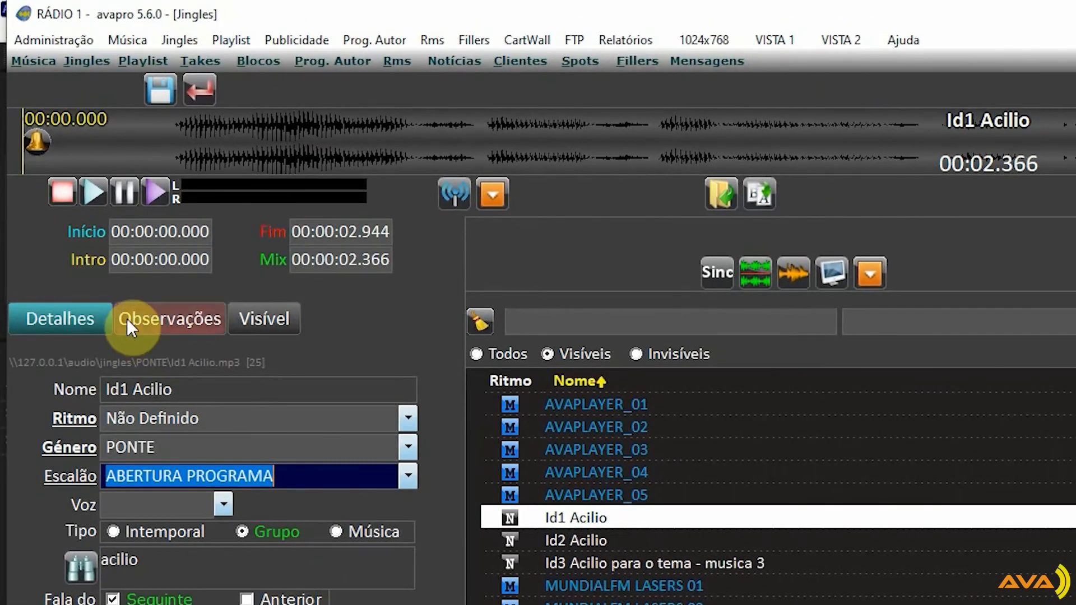
click(161, 88)
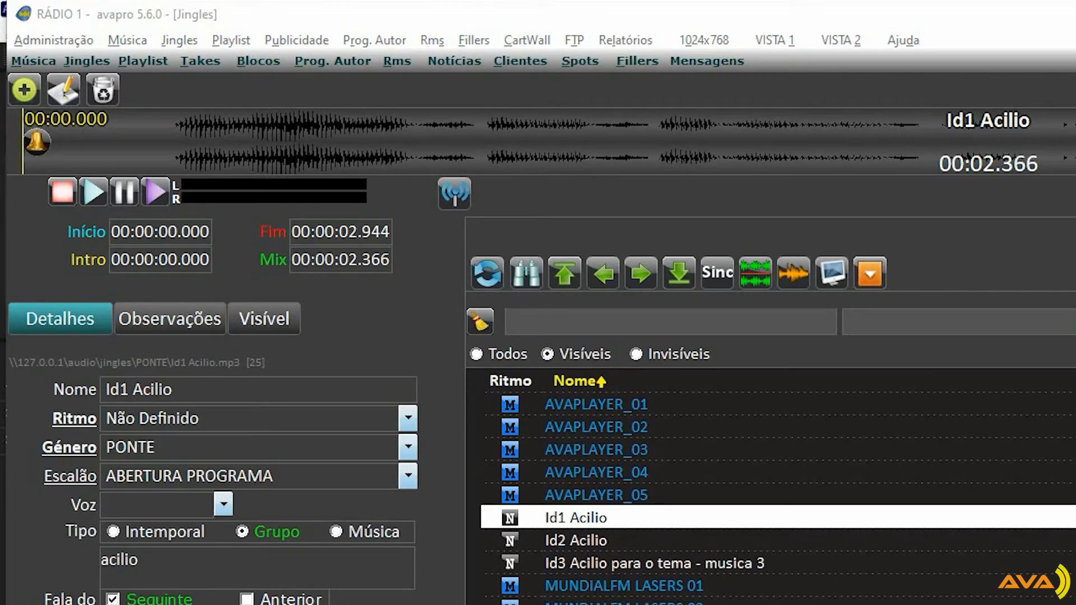
Regenerate only the 18H playlist for 4 November 2020, replacing the existing one
click(144, 61)
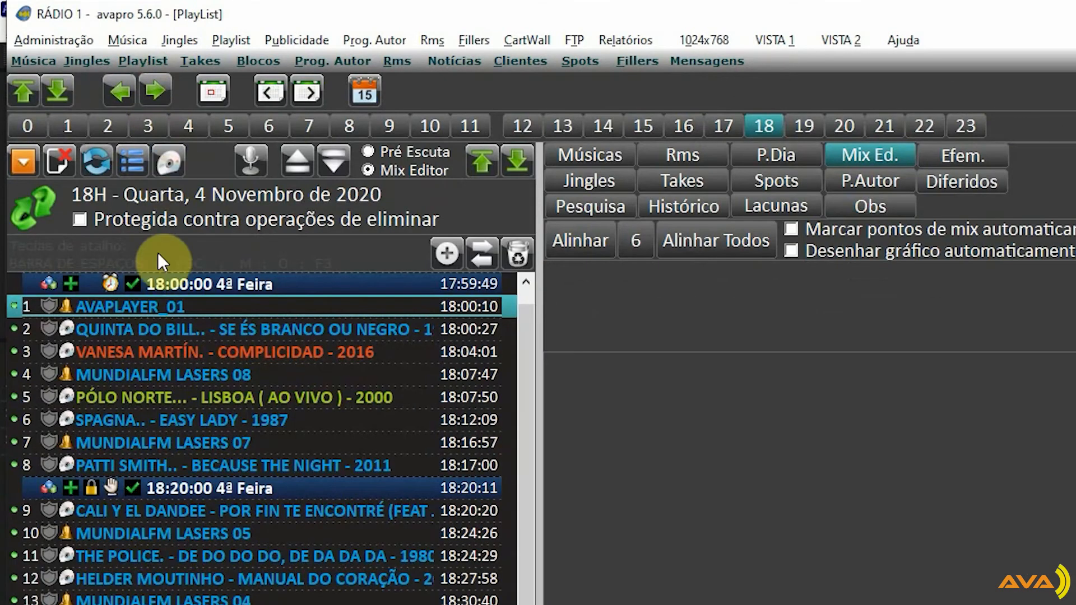
click(24, 167)
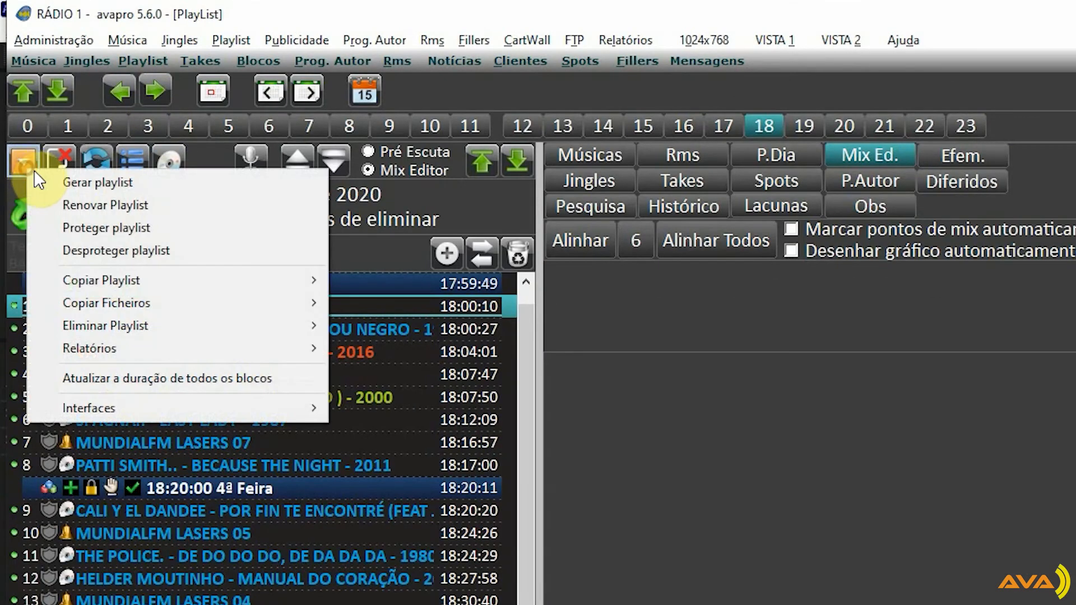
click(88, 183)
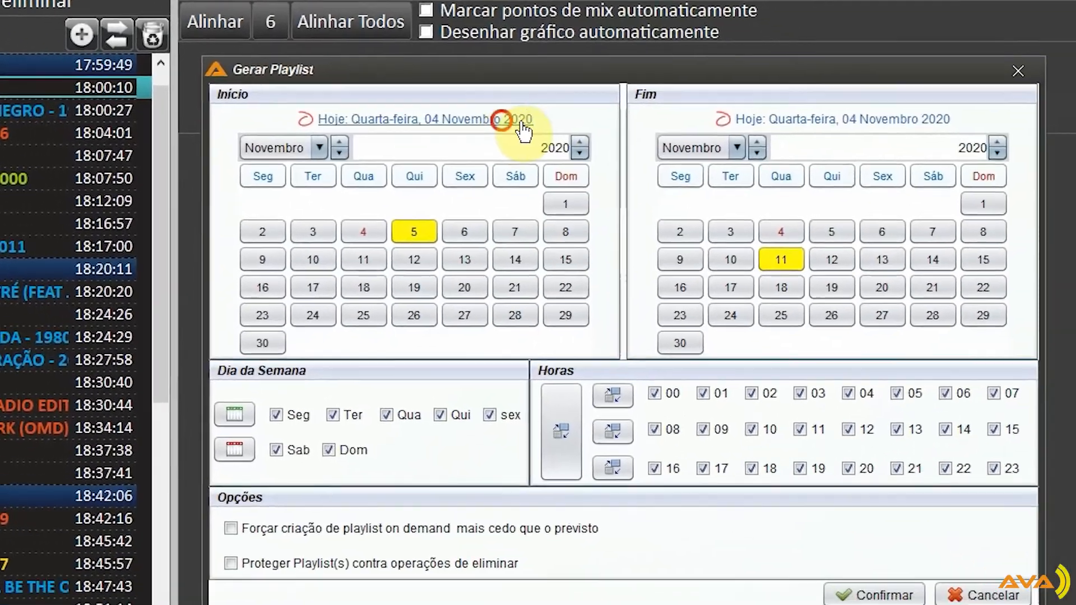
click(504, 121)
click(846, 122)
click(550, 429)
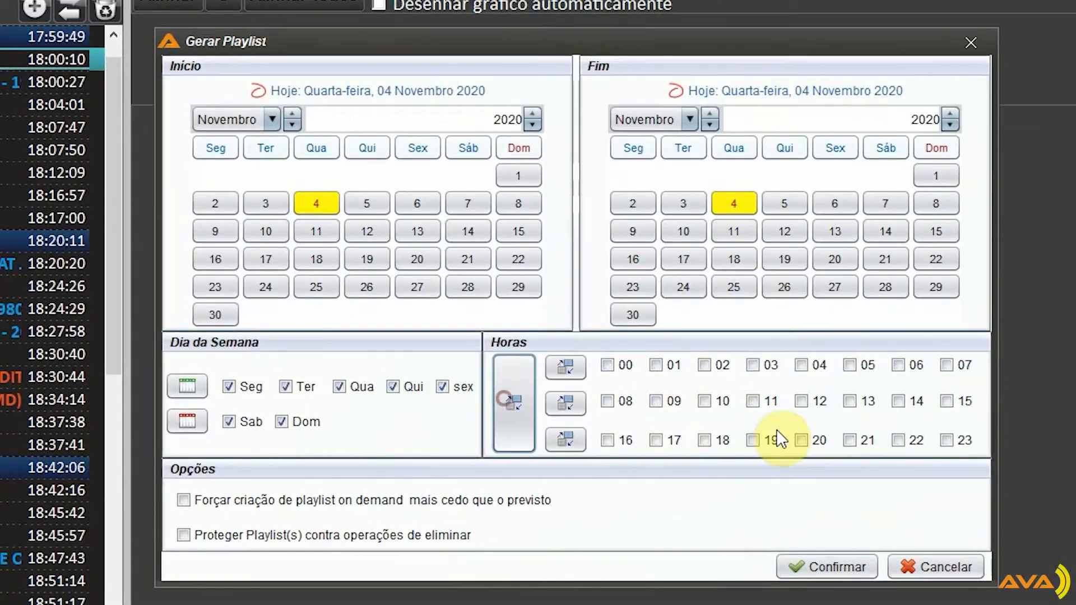
click(698, 441)
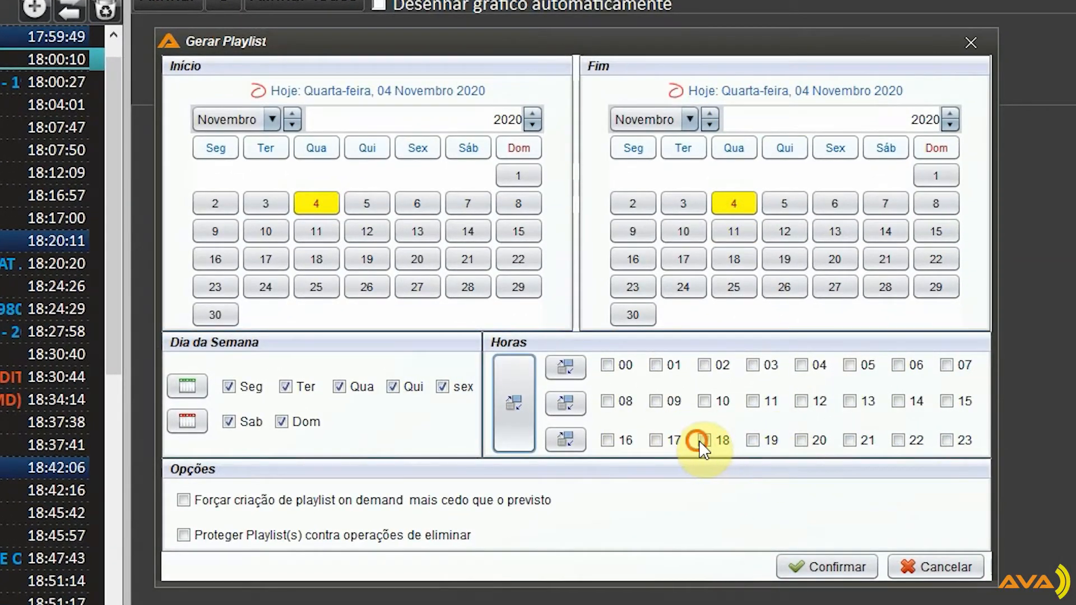
click(796, 566)
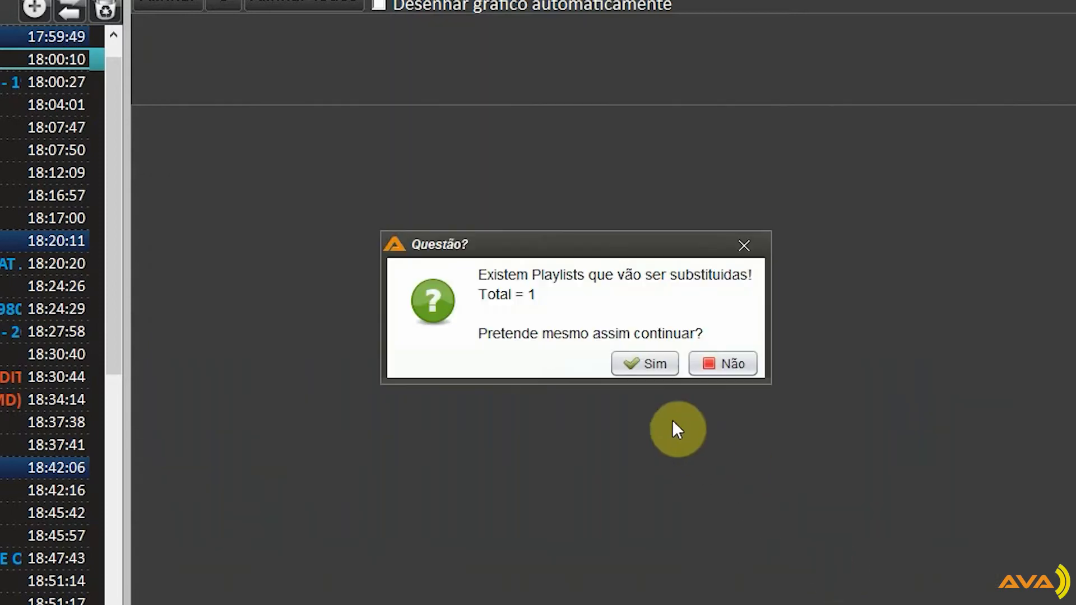
click(646, 359)
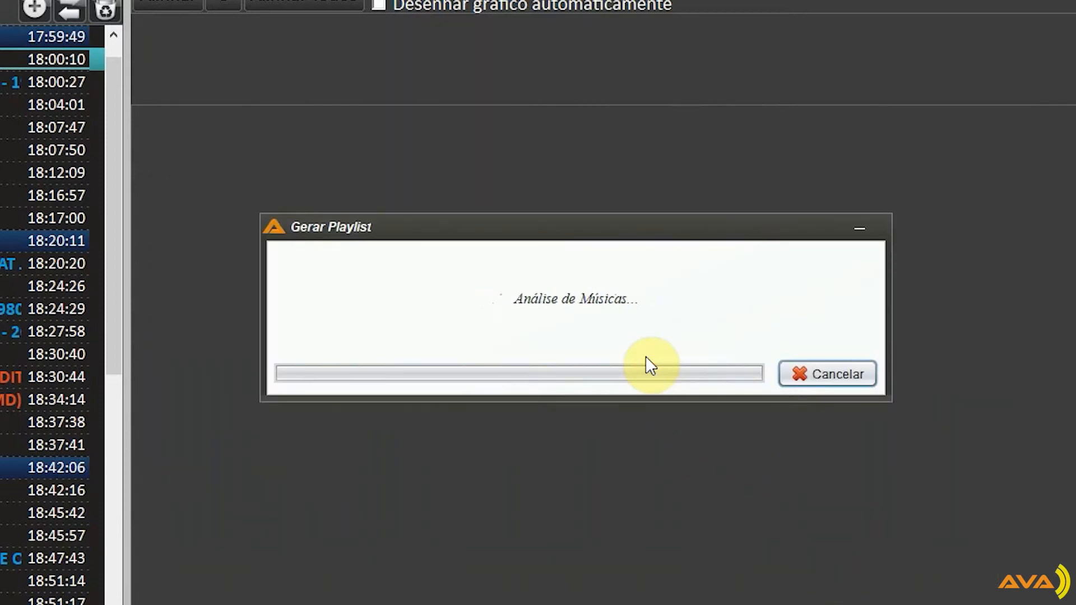
click(661, 366)
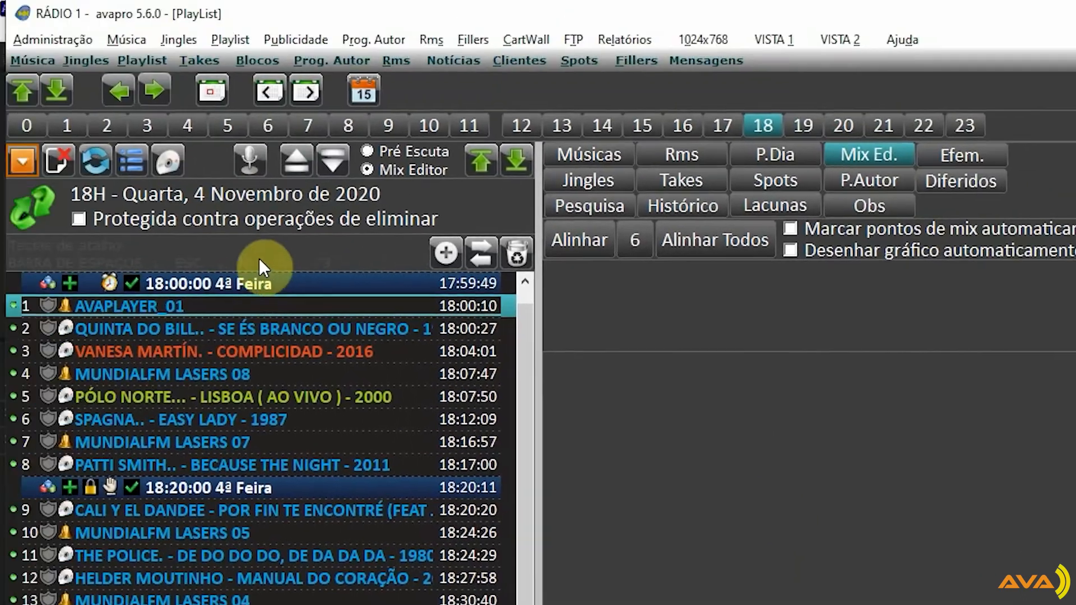
Refresh the 18H playlist and compare the jingle in entry 1 with the song in entry 2
click(100, 163)
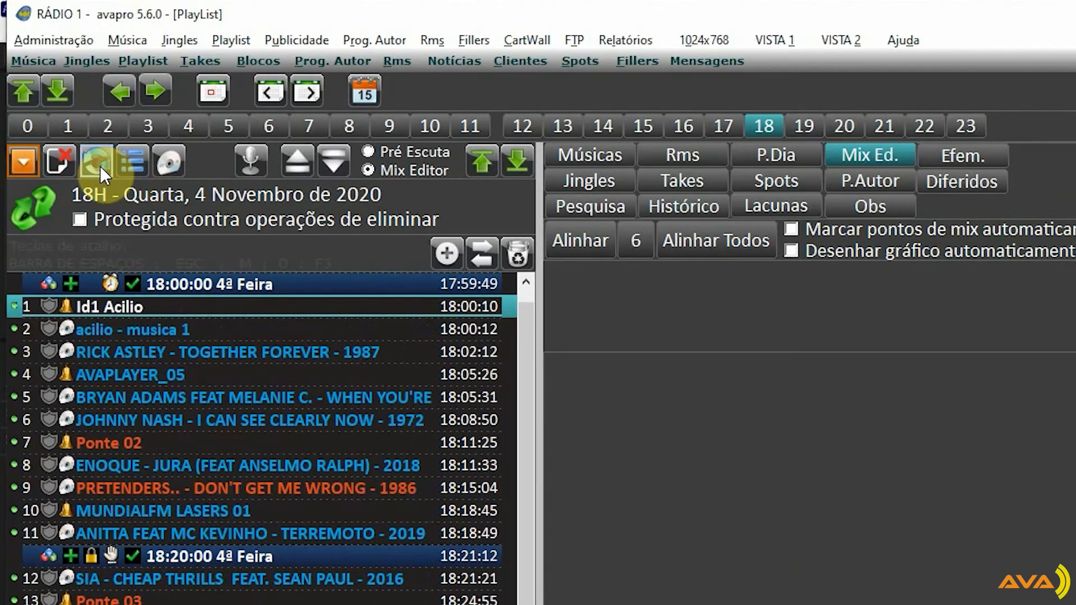
click(130, 331)
click(113, 308)
click(97, 332)
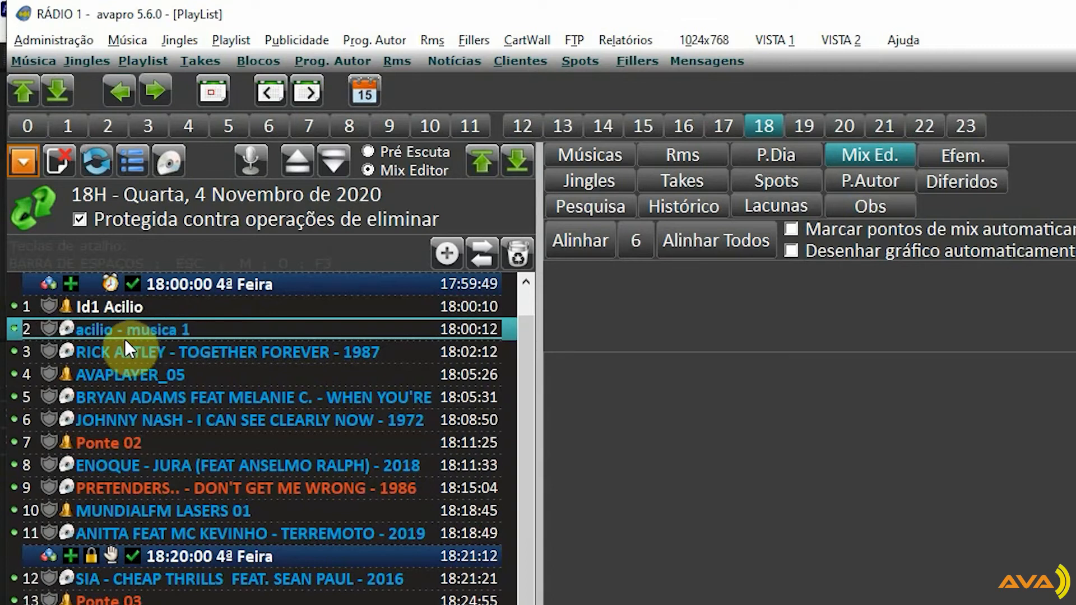
click(119, 311)
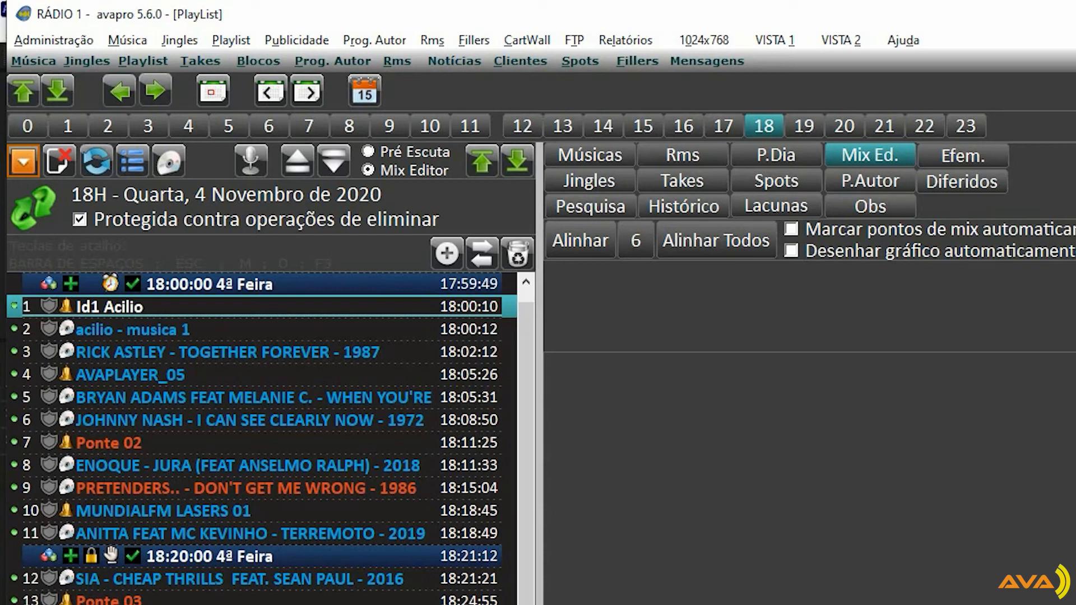
Let the jingle Id1 Acilio also play "Sem pedido de anterior/seguinte" and save it
key(Down)
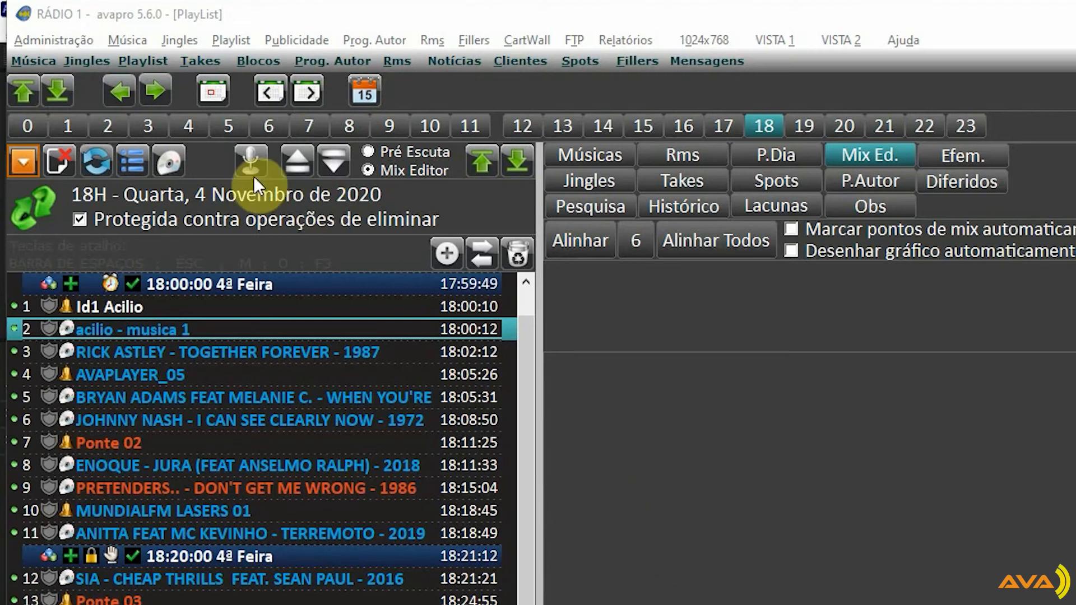
click(99, 64)
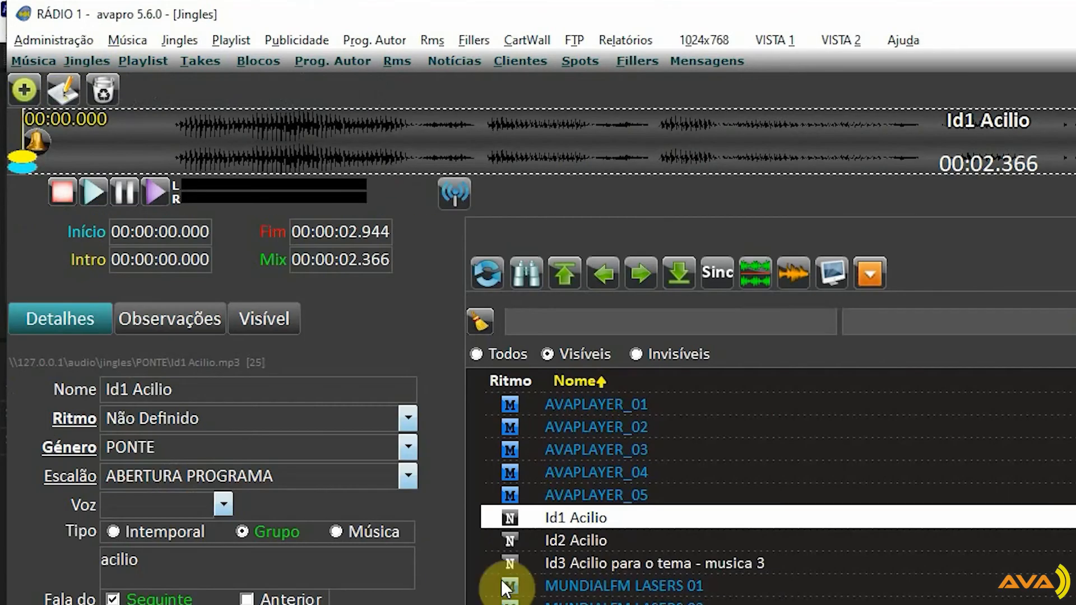
click(63, 90)
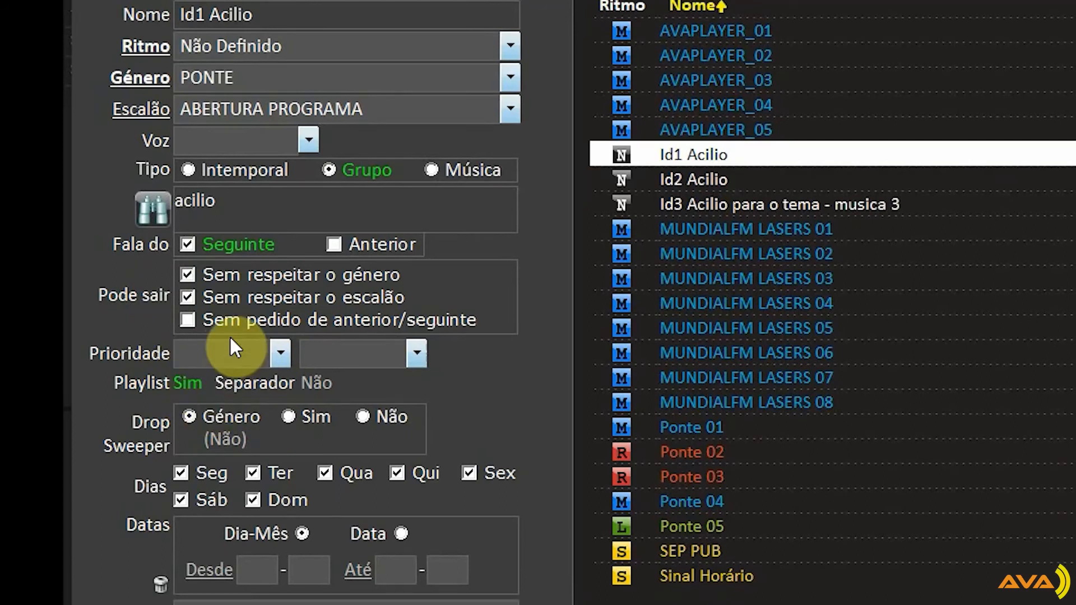
click(297, 324)
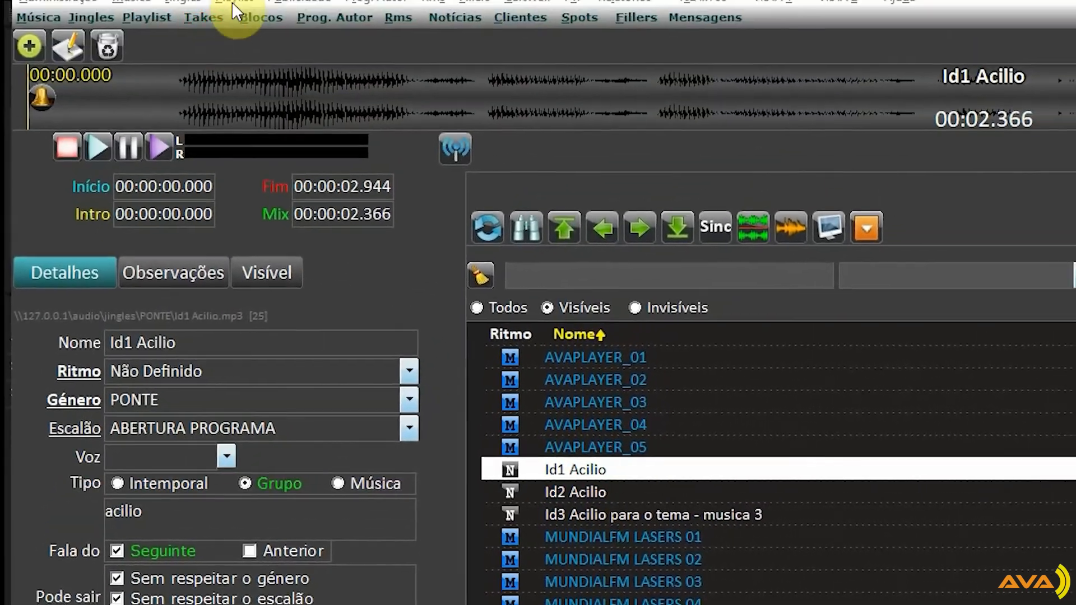
Open the Exemplo scheme for editing and set the Tipo of row 1 to Intemporal
click(223, 38)
click(233, 57)
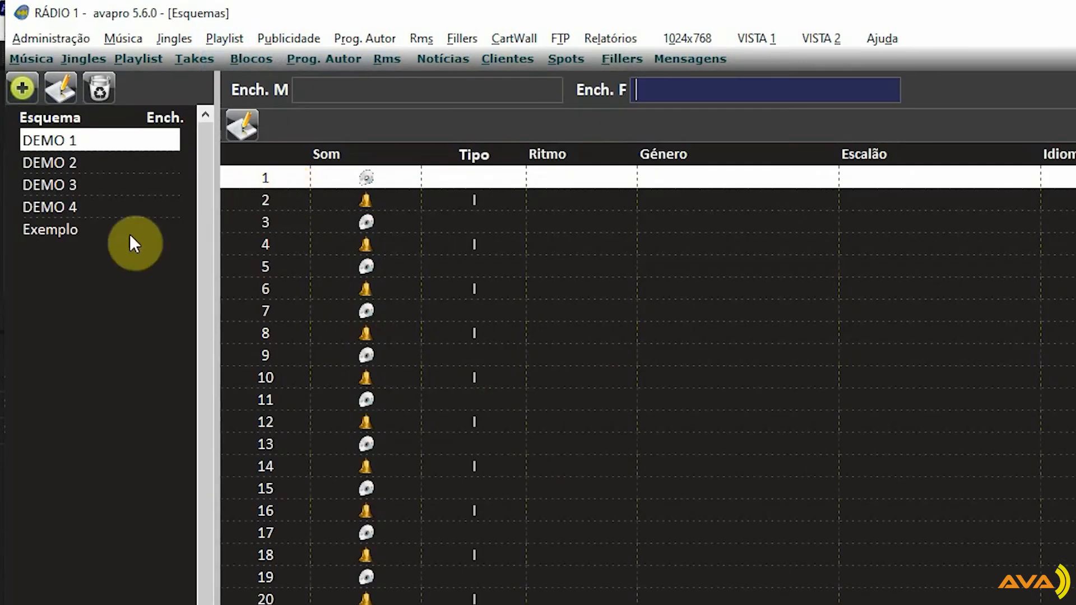
click(33, 229)
click(242, 124)
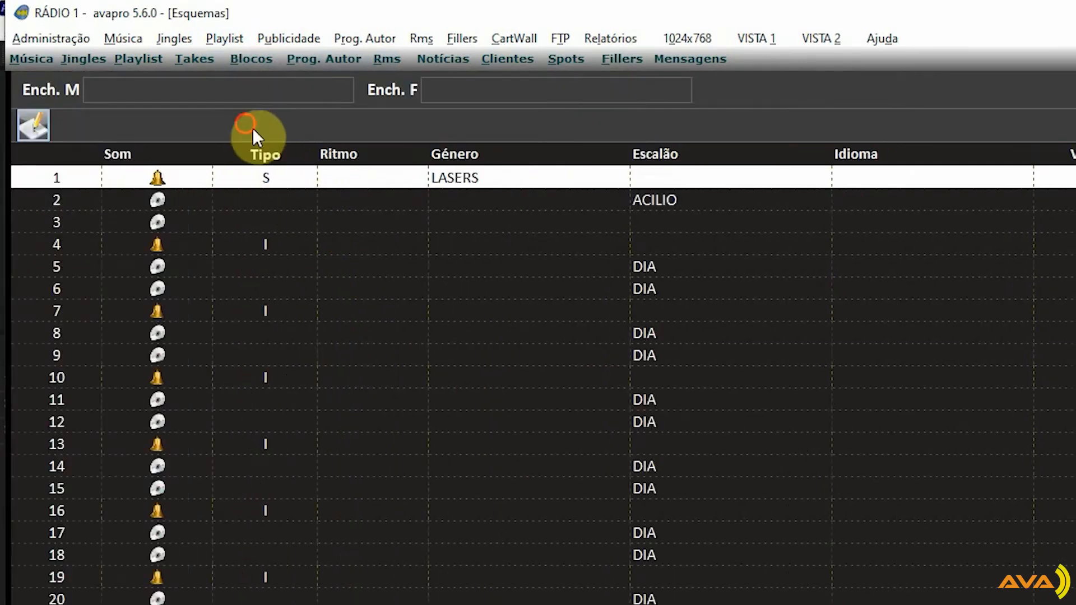
click(313, 177)
click(331, 180)
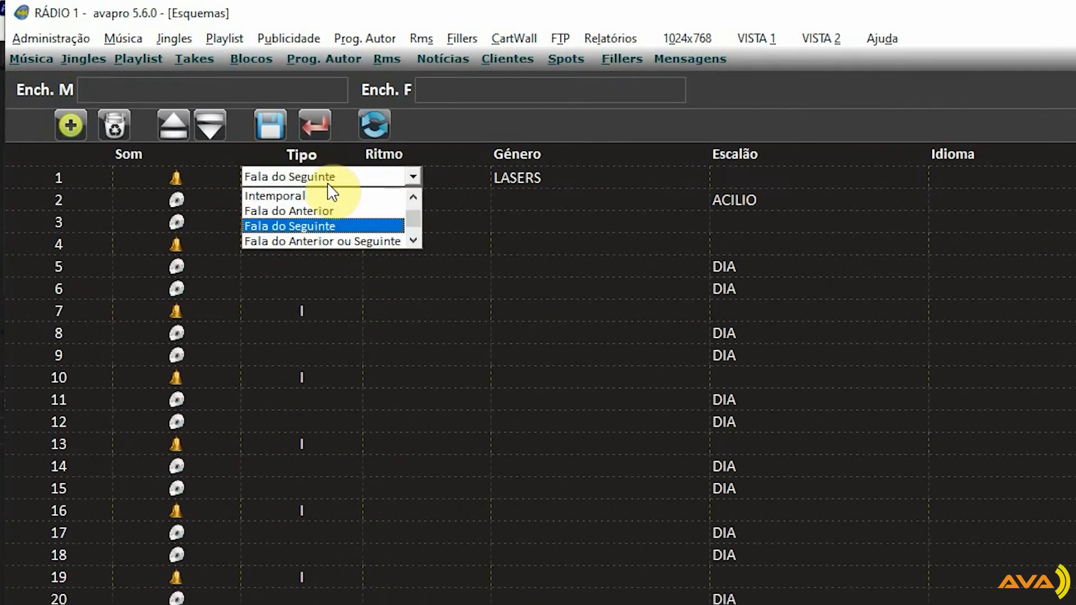
click(310, 196)
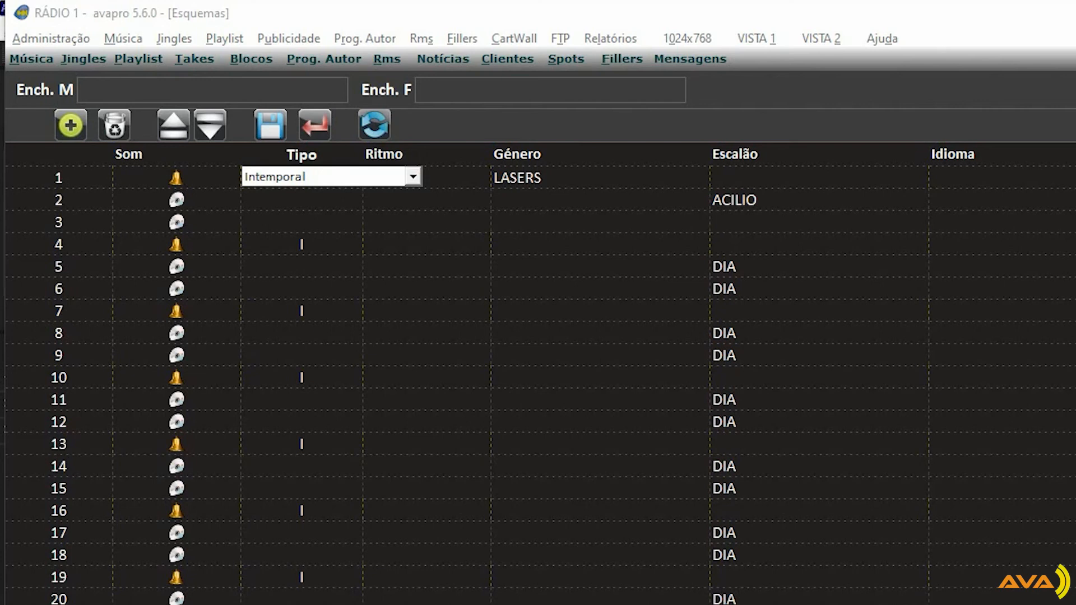
Set the Tipo of the jingle rows 1, 4 and 7 in the Exemplo scheme to "Fala do Seguinte"
click(311, 179)
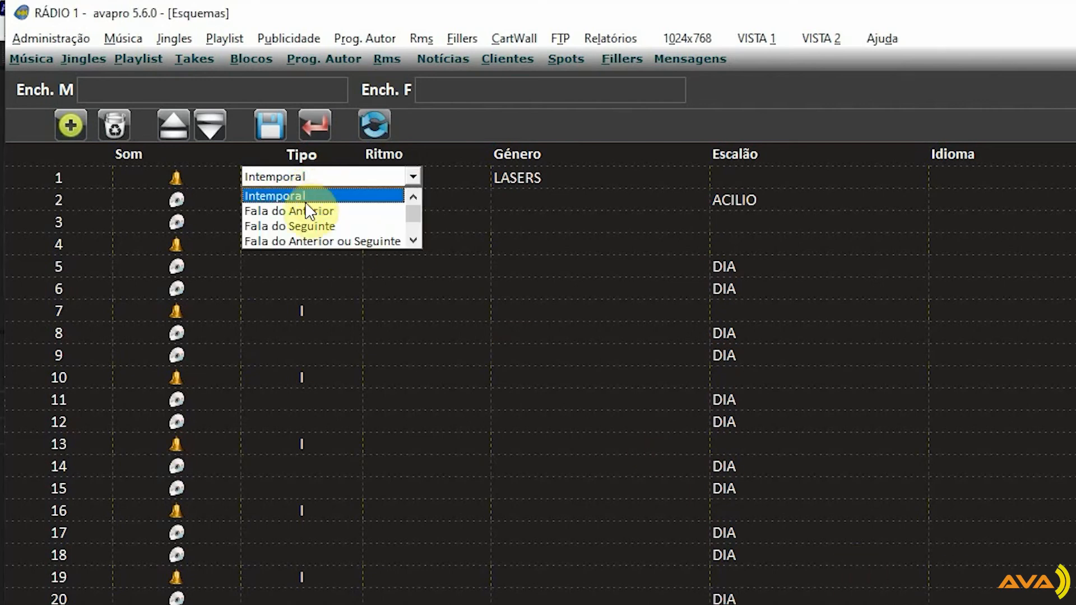
click(294, 227)
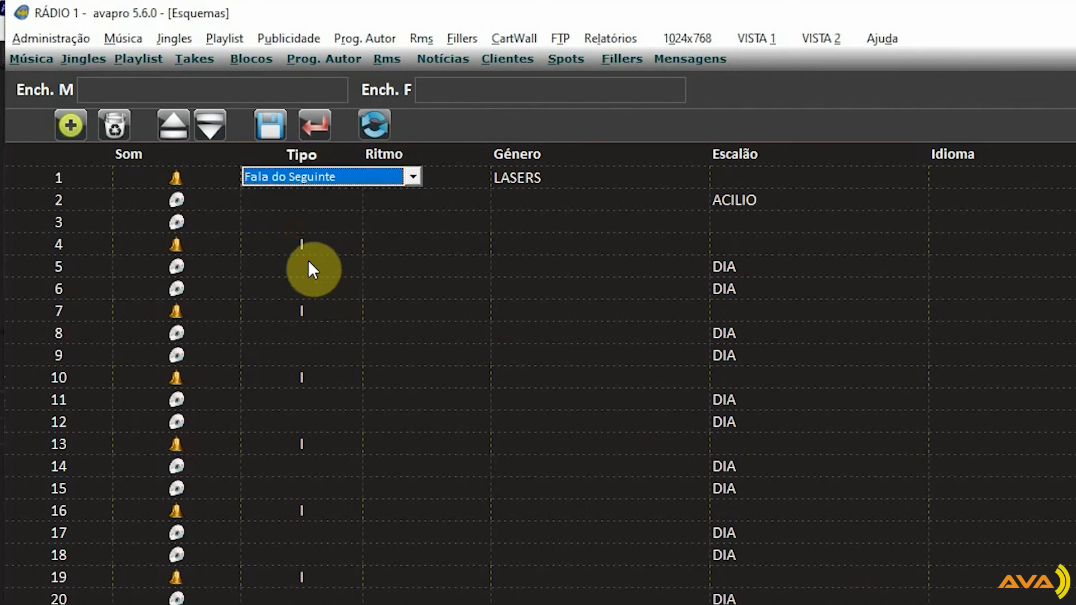
click(320, 246)
click(320, 247)
click(316, 293)
click(317, 312)
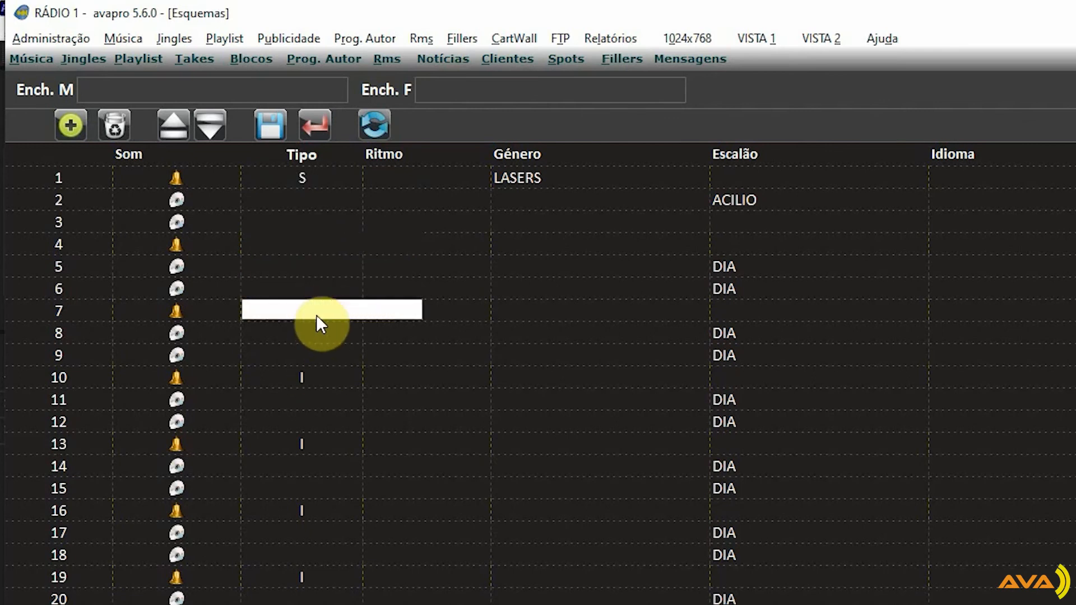
click(317, 315)
click(304, 358)
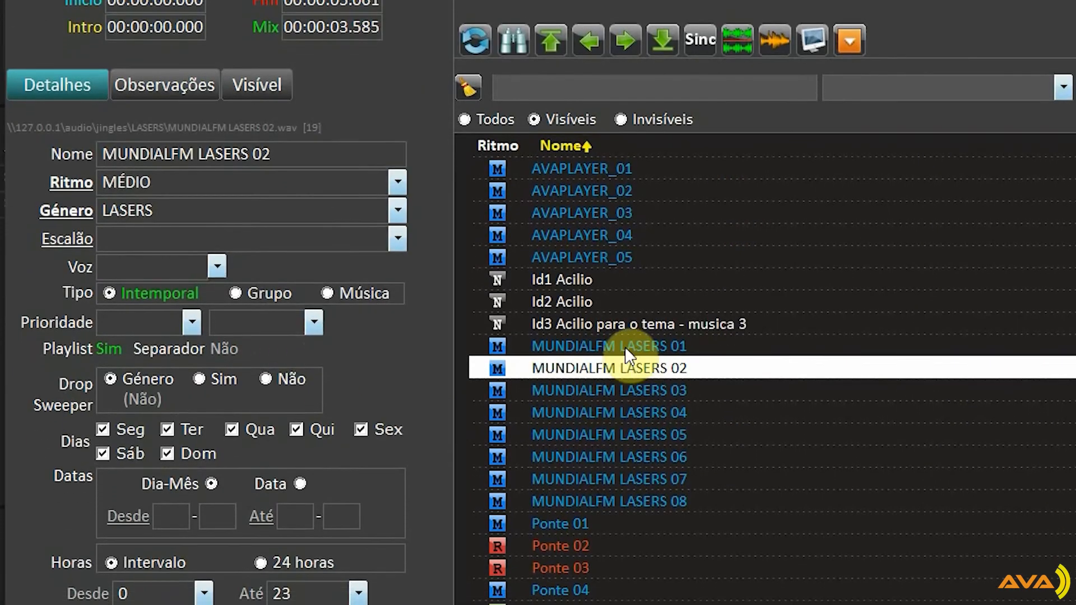
Check the exceptions of the jingle Id1 Acilio and generate the current jingle list report with Músicas/Grupos information
click(563, 280)
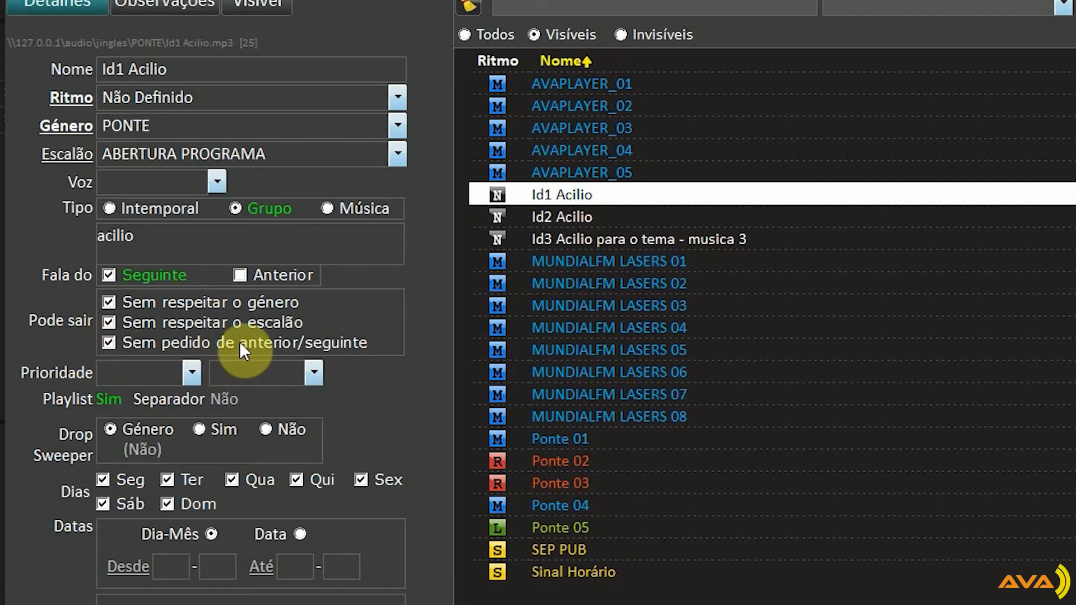
right_click(562, 265)
mouse_move(717, 435)
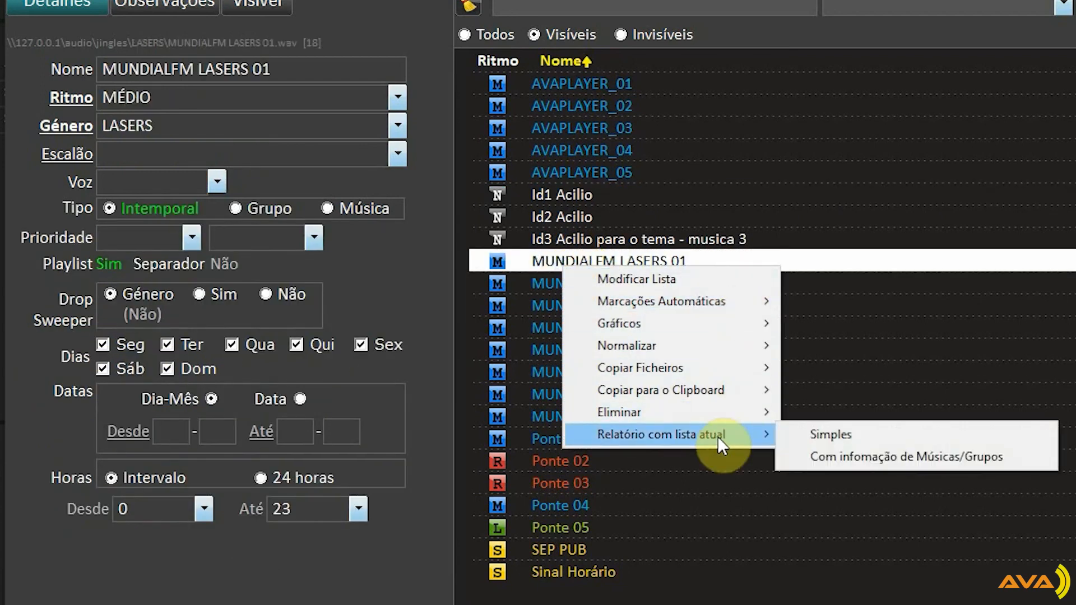
click(937, 458)
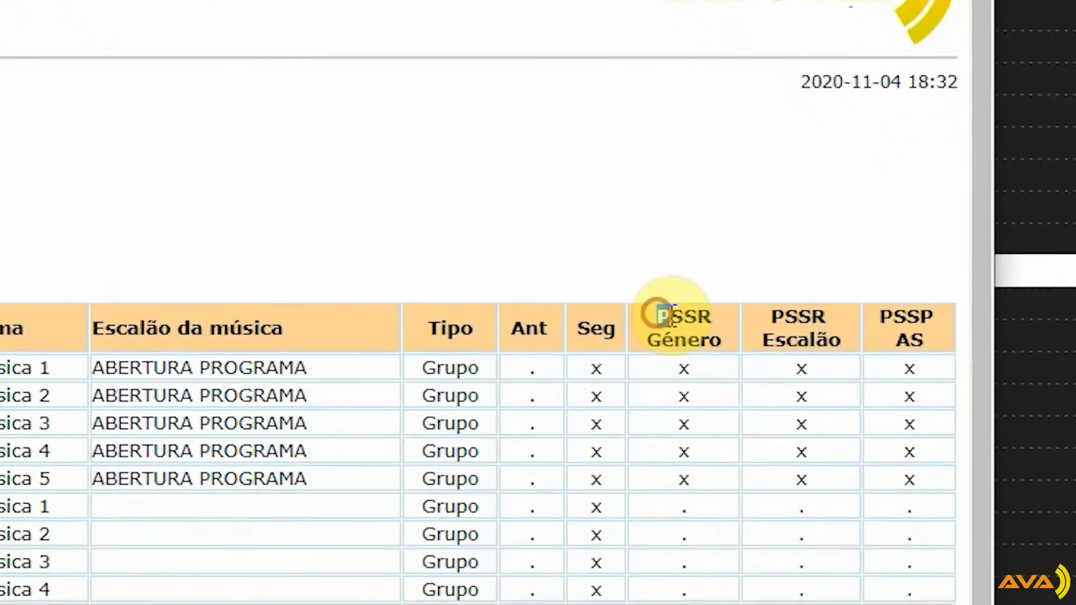
Examine the PSSR Género, PSSR Escalão and PSSP AS columns in the jingle report
drag(671, 314, 722, 338)
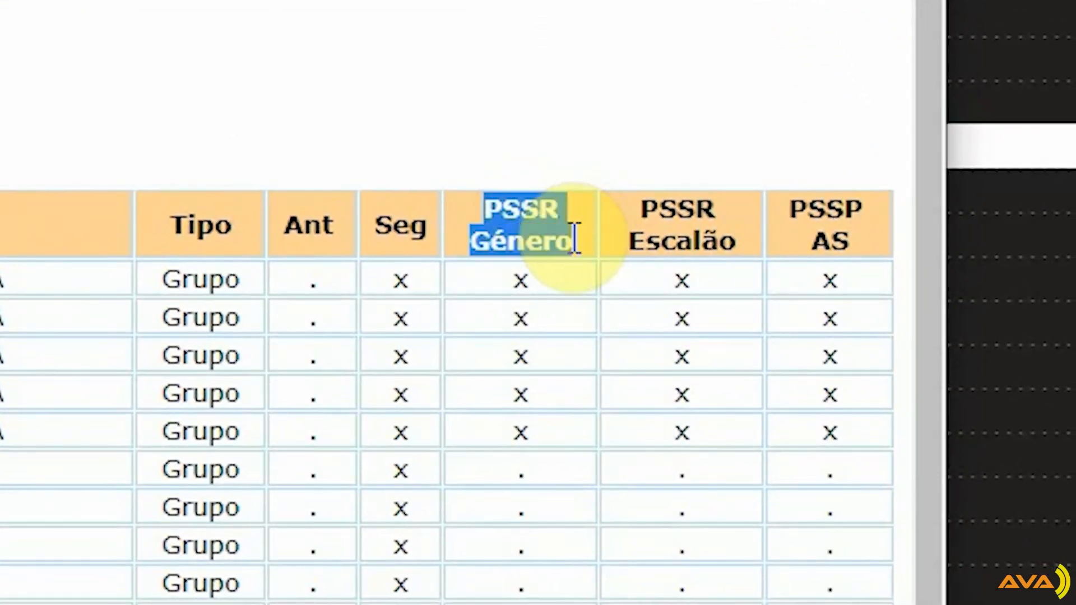
drag(626, 209, 745, 269)
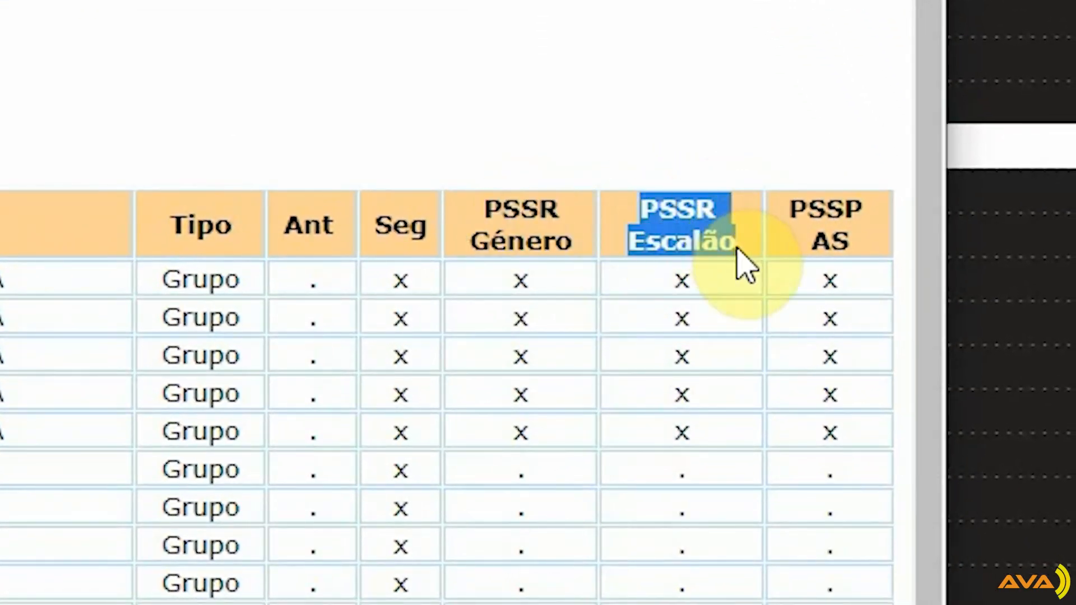
mouse_move(787, 210)
mouse_down()
mouse_move(876, 220)
mouse_move(891, 263)
mouse_move(893, 252)
mouse_up()
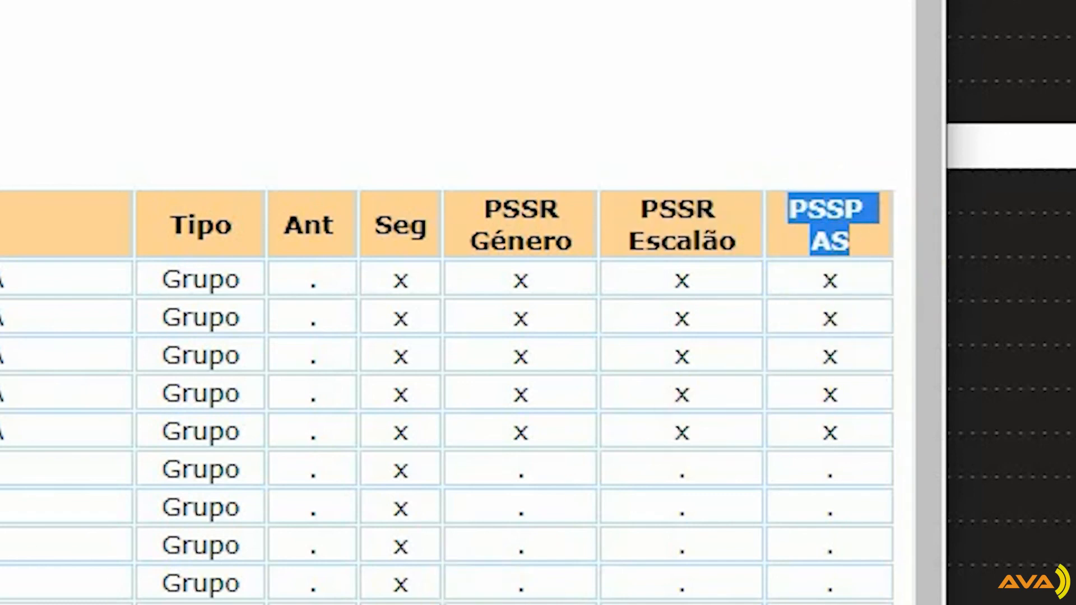